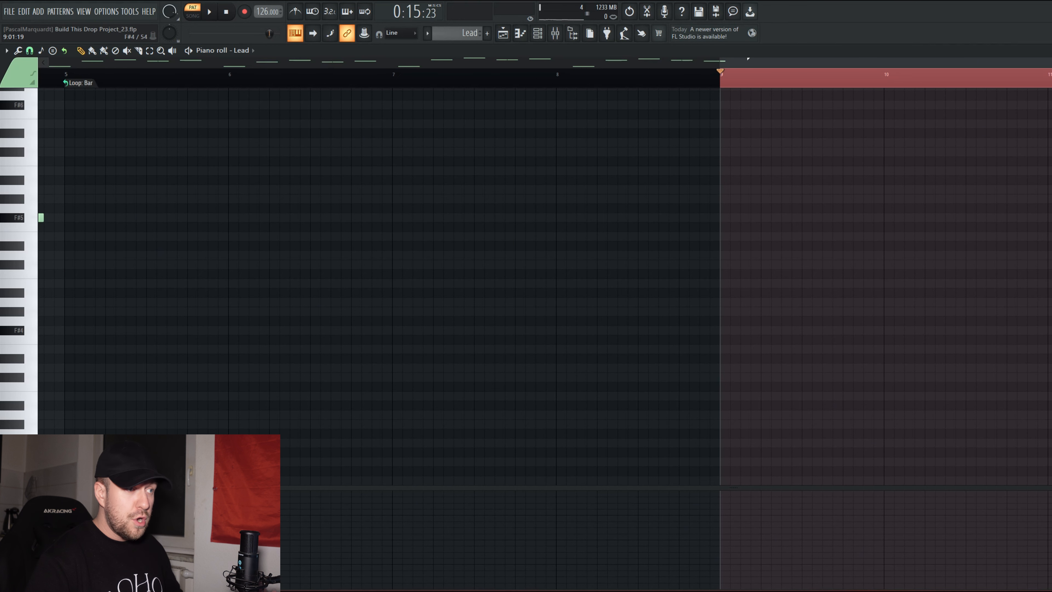
Step: Place a sequence of short notes F#4, A4, E4, B4, G#4 and C#5 starting at bar 9 of the Lead pattern and play it back
left_click(723, 331)
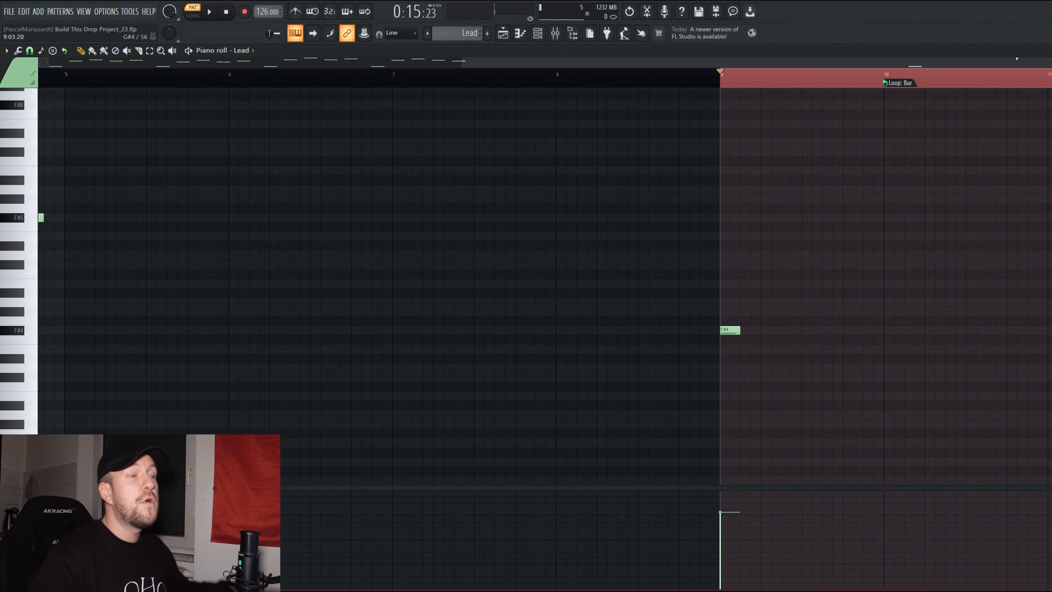
left_click(752, 302)
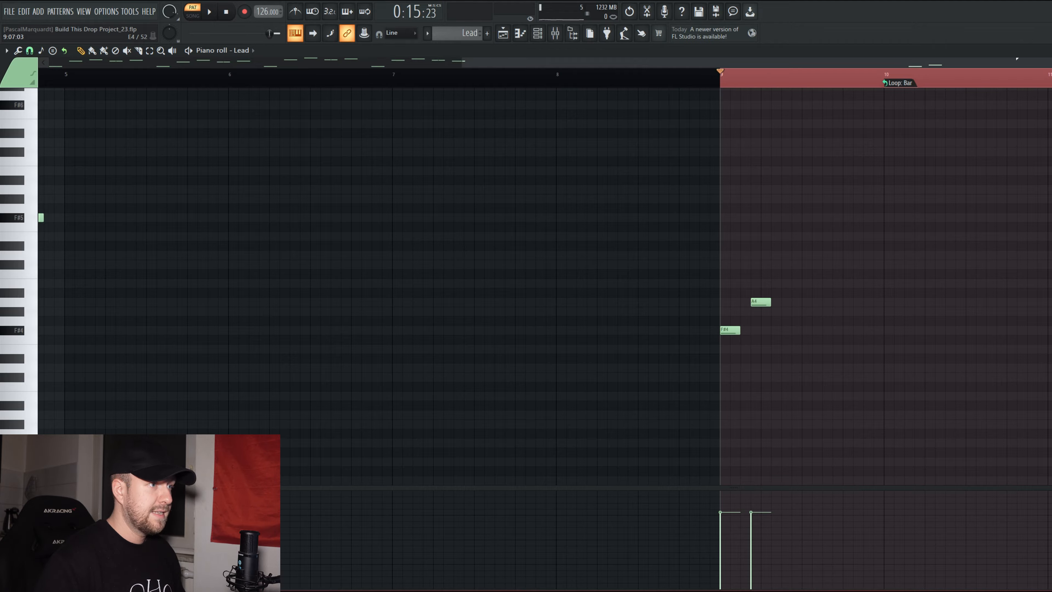
left_click(791, 349)
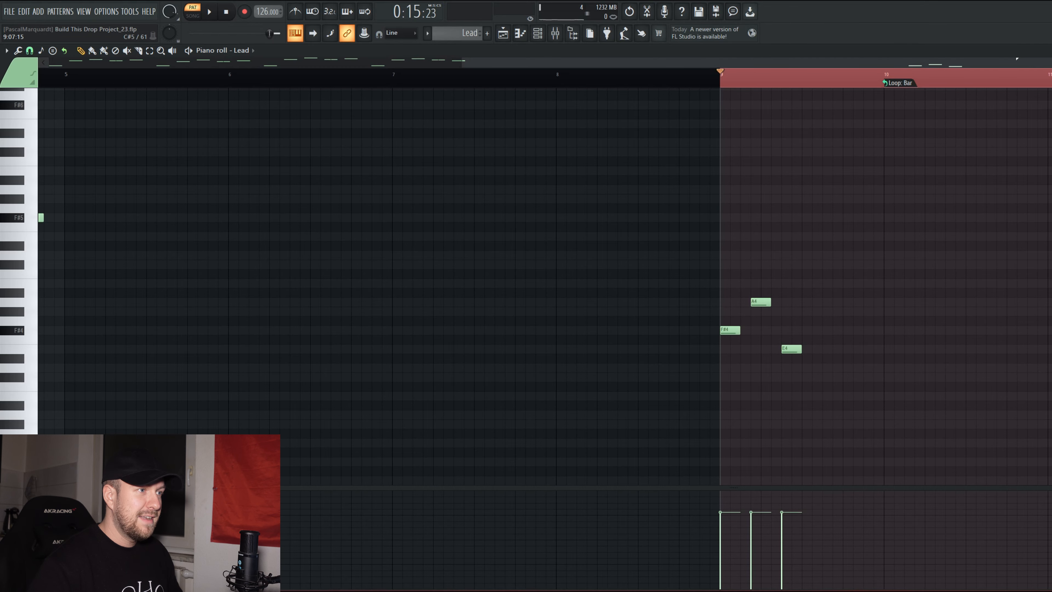
left_click(815, 264)
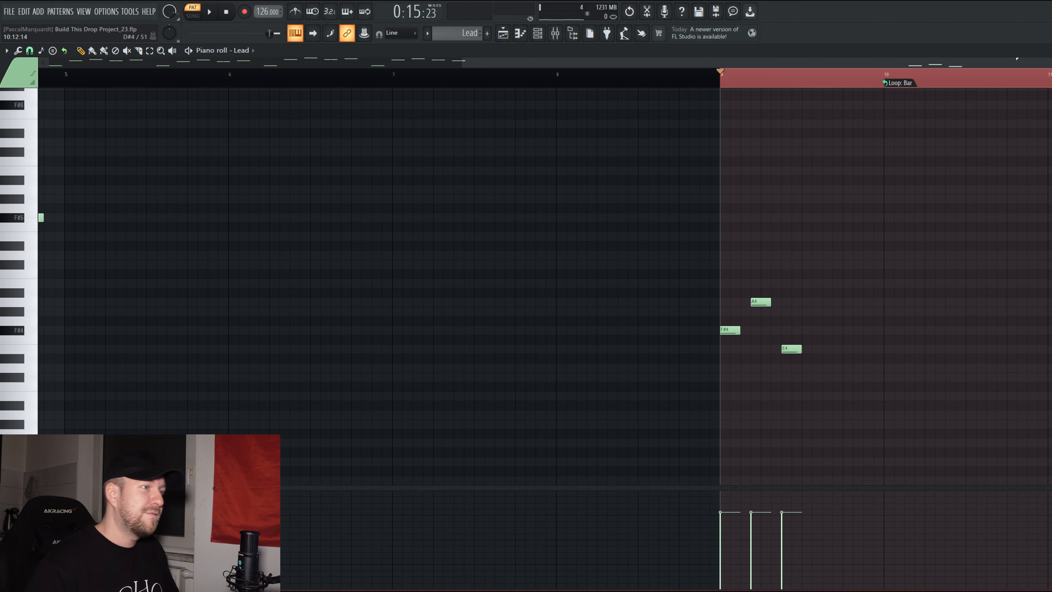
key("space")
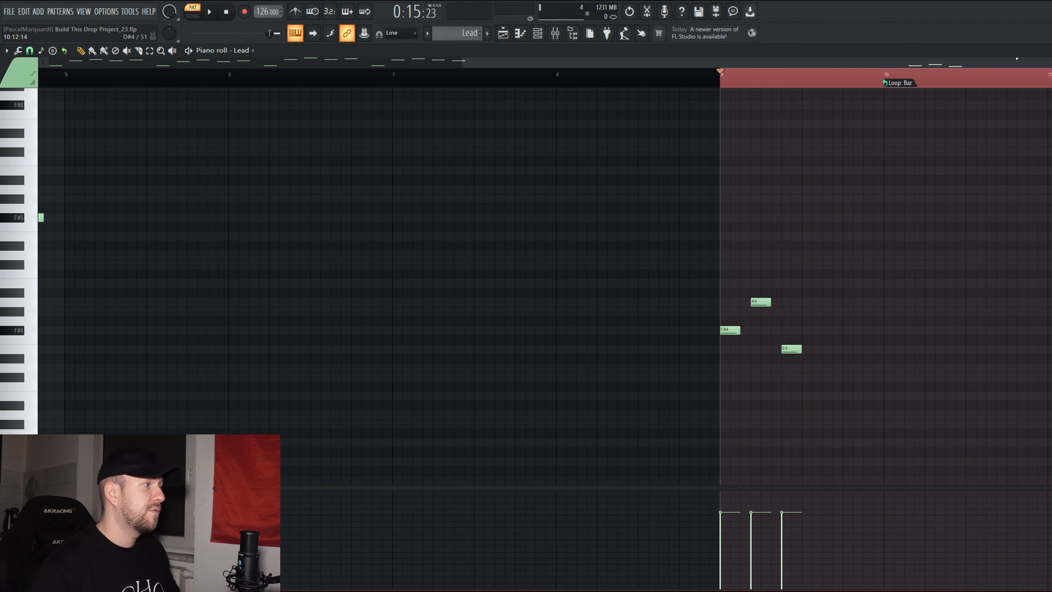
left_click(817, 284)
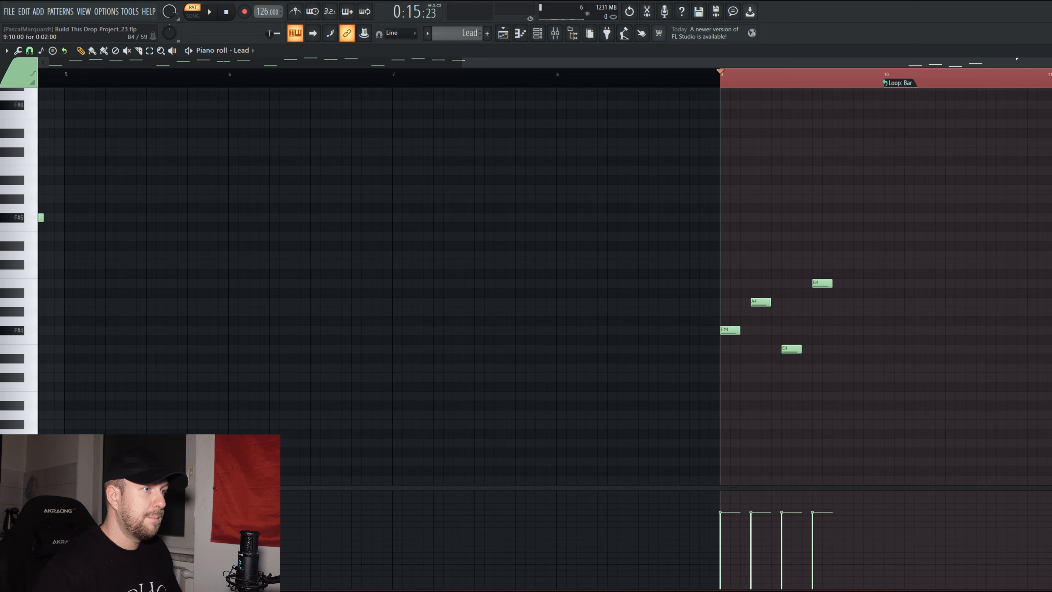
left_click(848, 311)
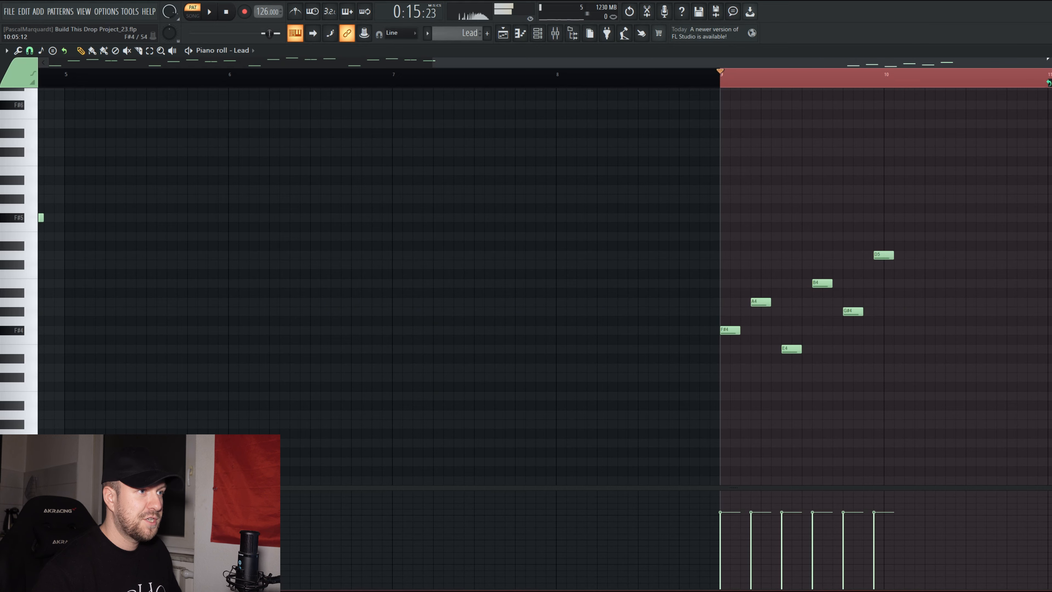
left_click(868, 264)
left_click_drag(868, 264, 879, 264)
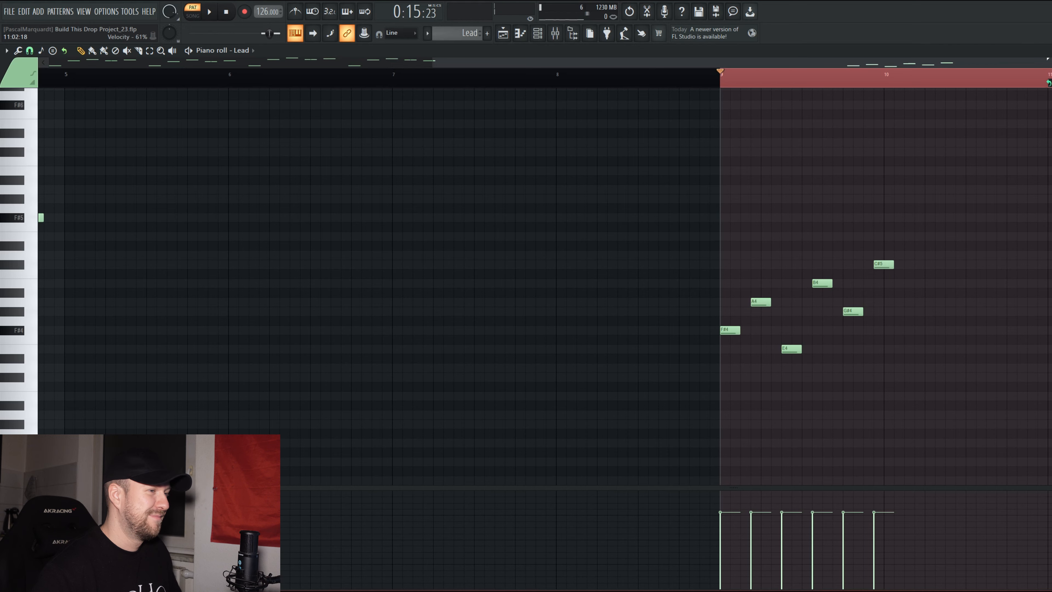
key("space")
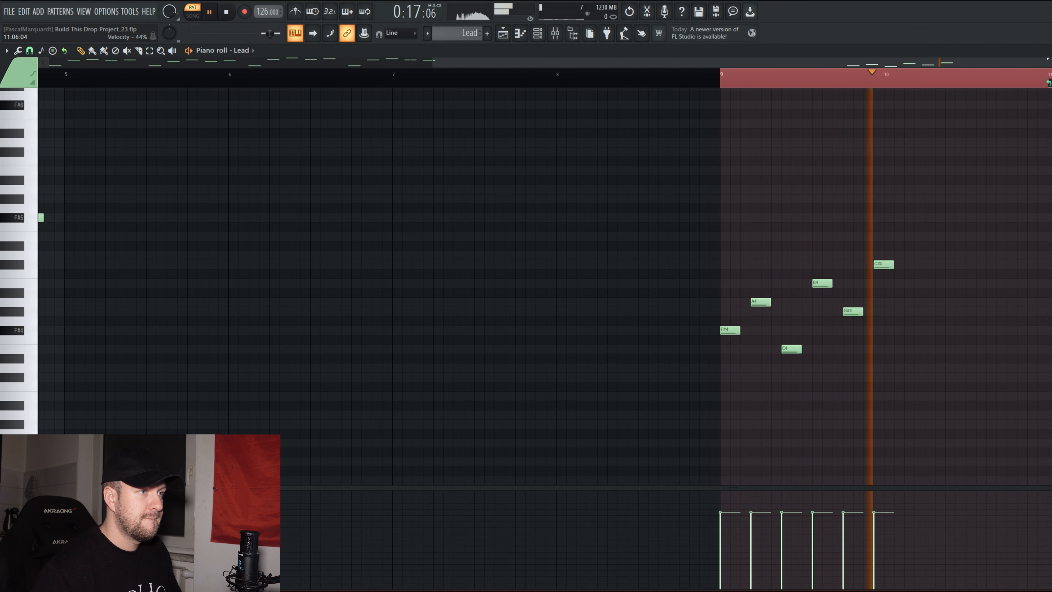
key("space")
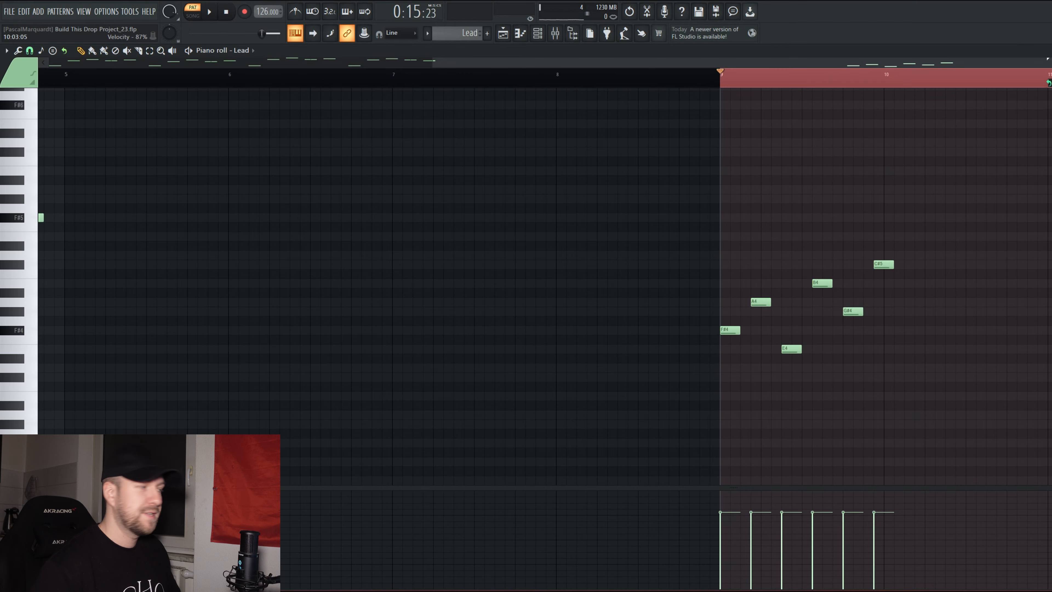
Step: Play the Lead melody from bar 1, and audition its first two bars and its last two bars separately
key("space")
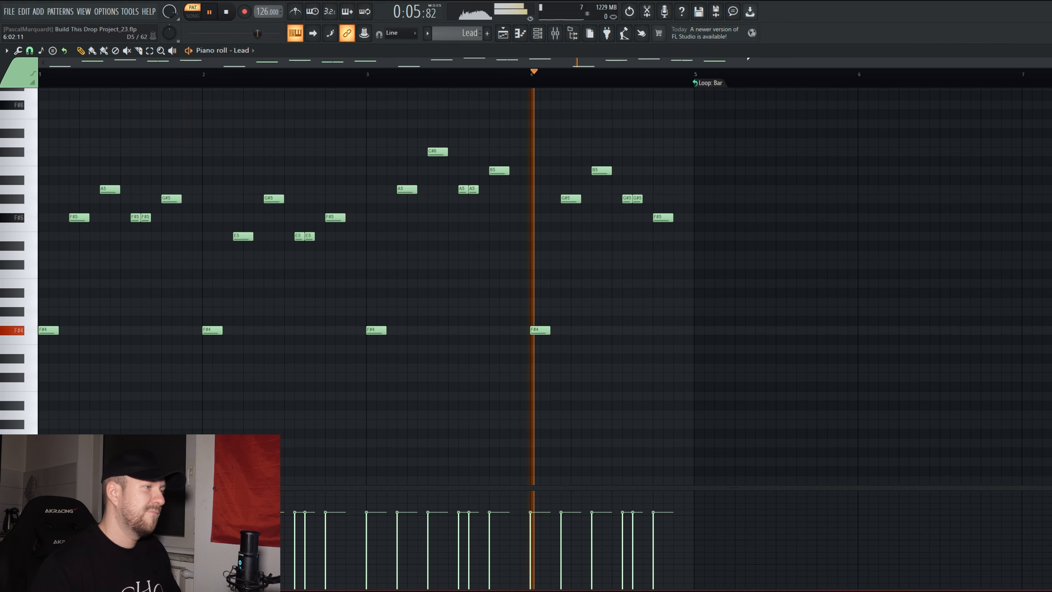
key("space")
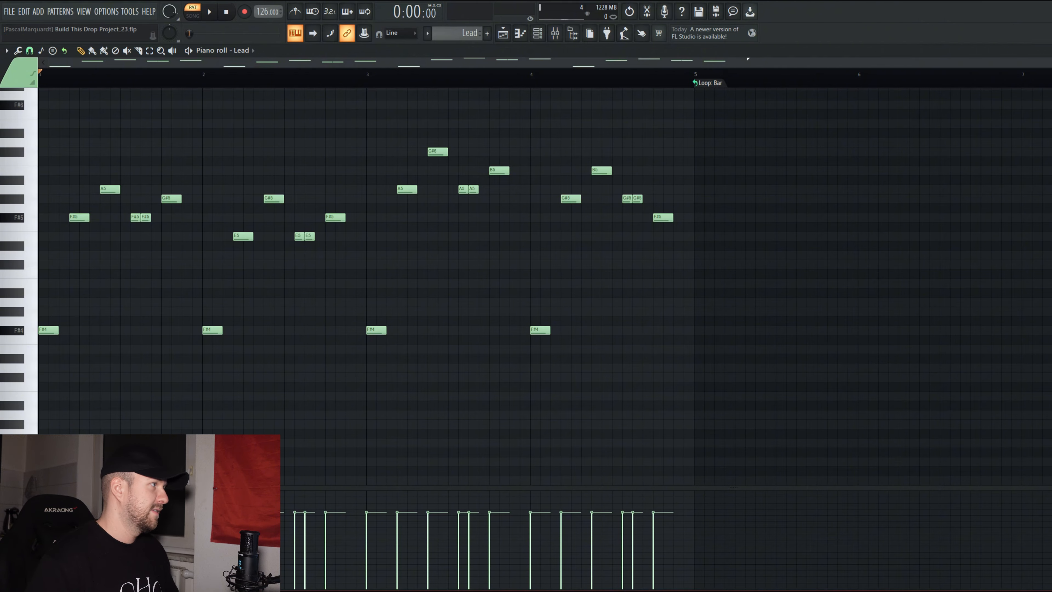
left_click_drag(42, 253, 46, 497)
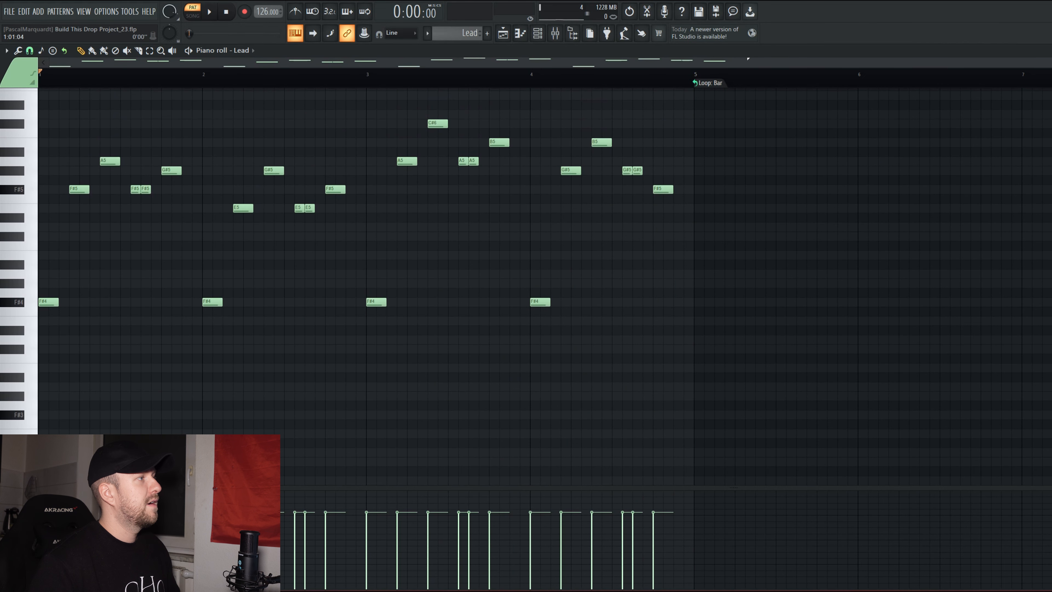
left_click_drag(41, 230, 361, 231)
key("space")
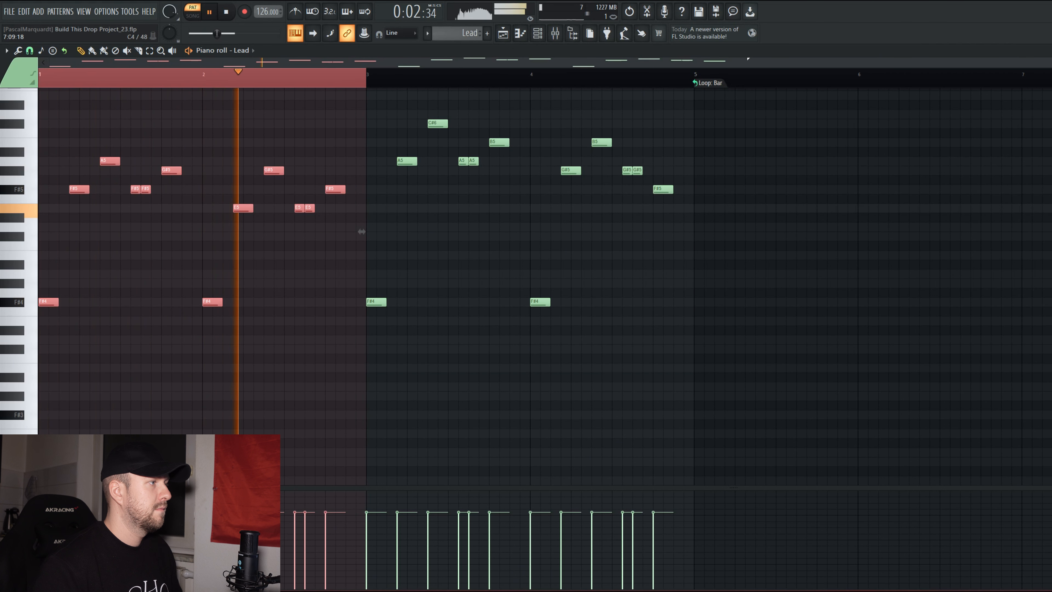
key("space")
left_click_drag(361, 232, 689, 213)
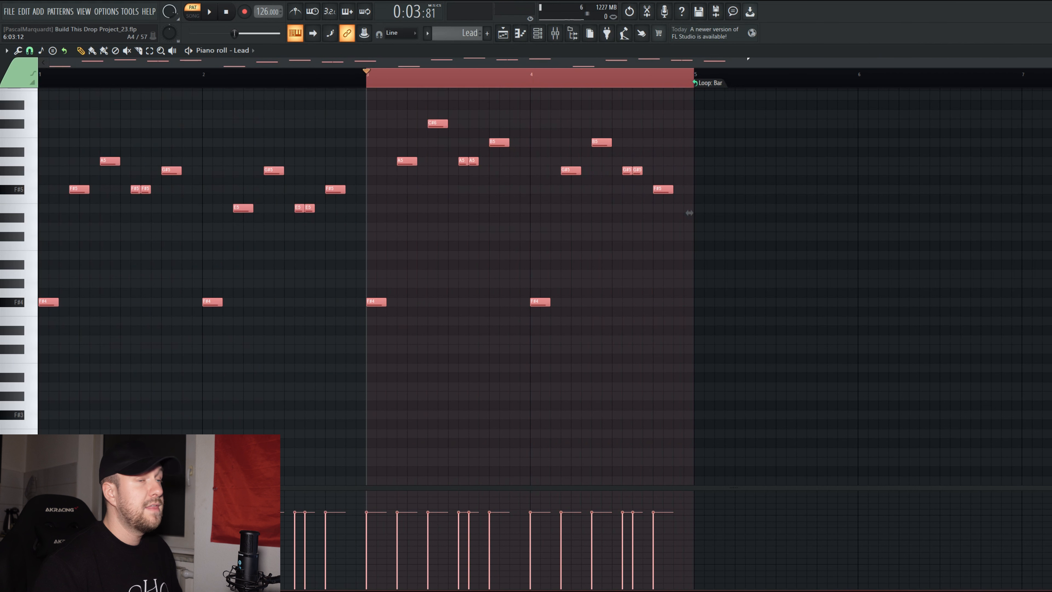
key("space")
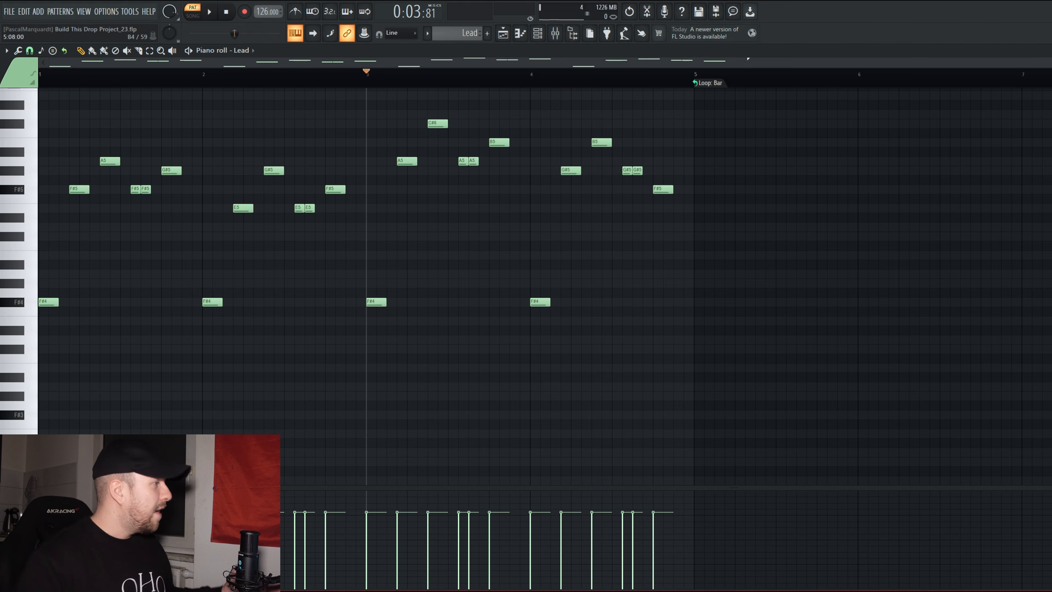
Step: Save the project and paint Kick clips on every beat of Track 20 from bar 1 through bar 16
key("ctrl+s")
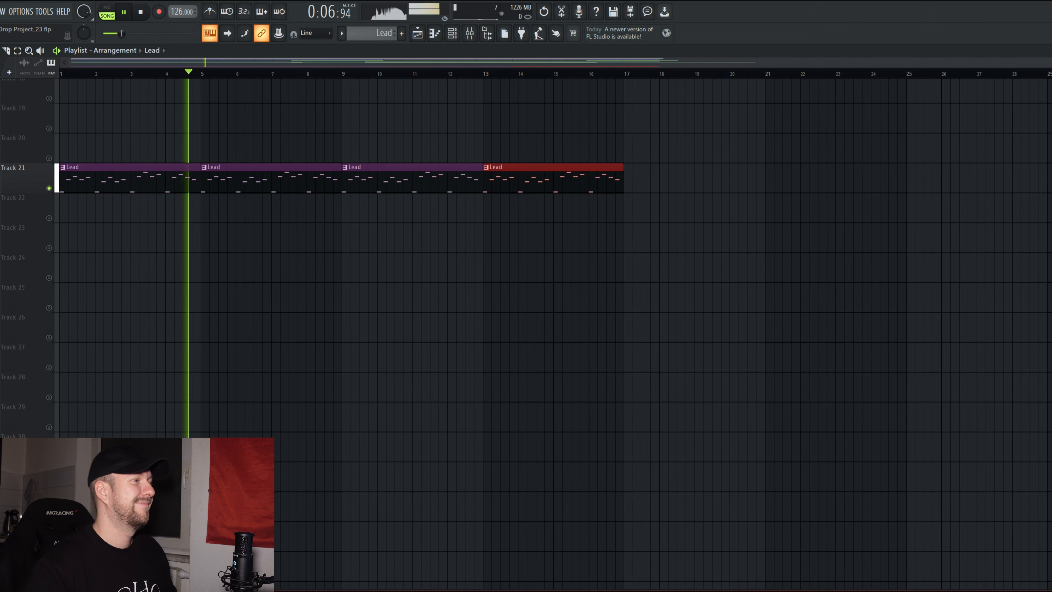
key("space")
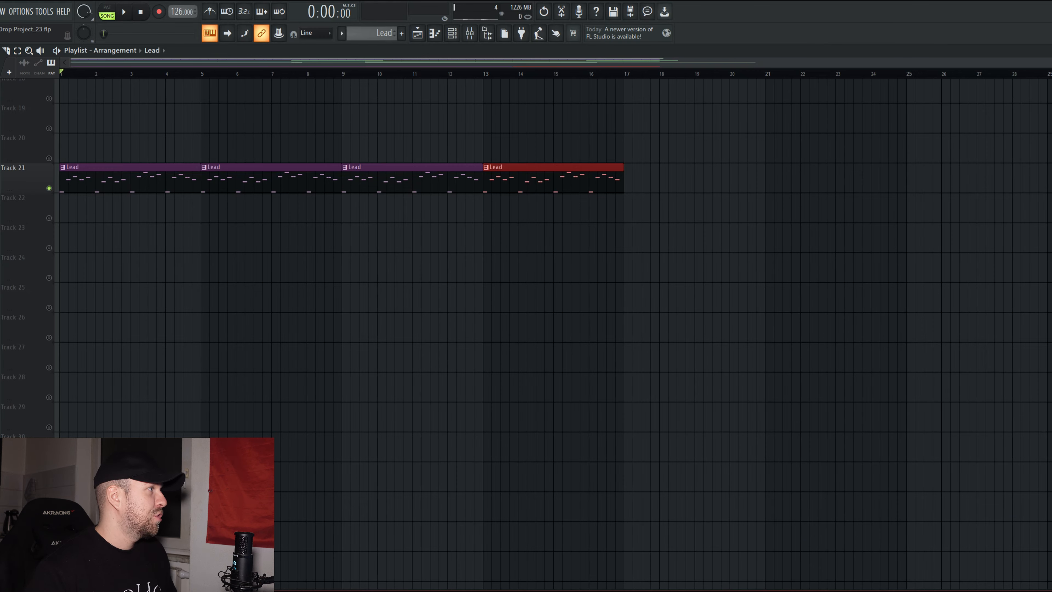
left_click(63, 149)
left_click_drag(63, 148, 622, 148)
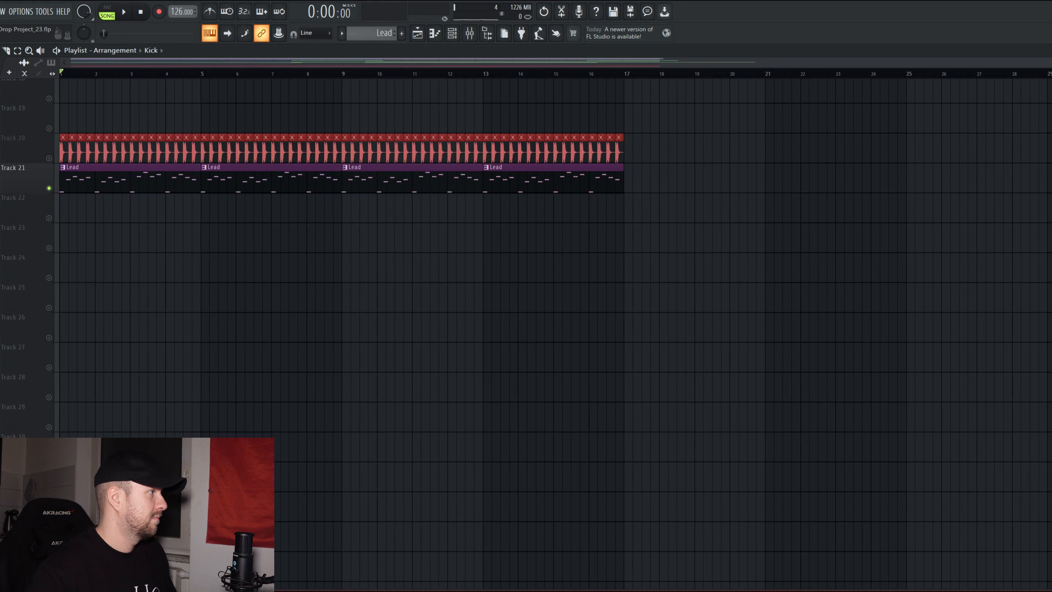
key("space")
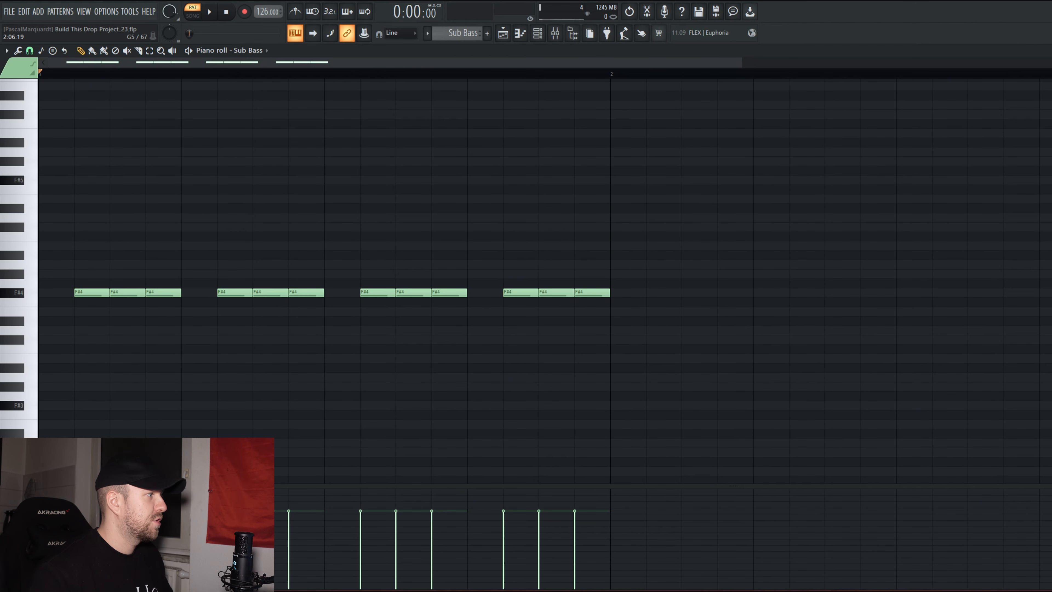
Step: Examine the Sub Bass notes and its Serum sound, and audition the pattern together with the Kick
scroll(815, 174, "down", 2)
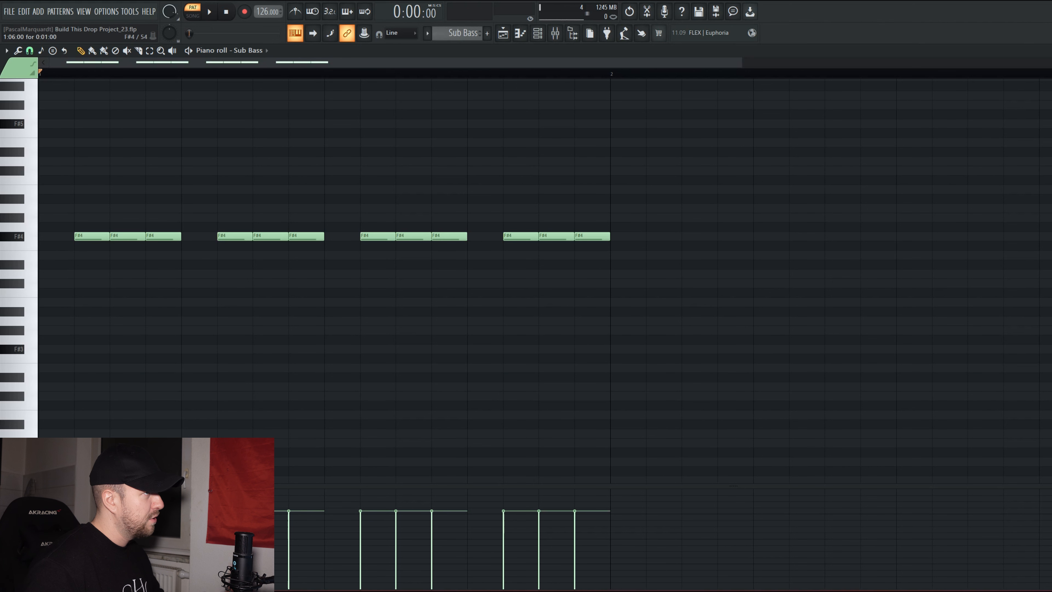
key("space")
scroll(538, 248, "down", 3)
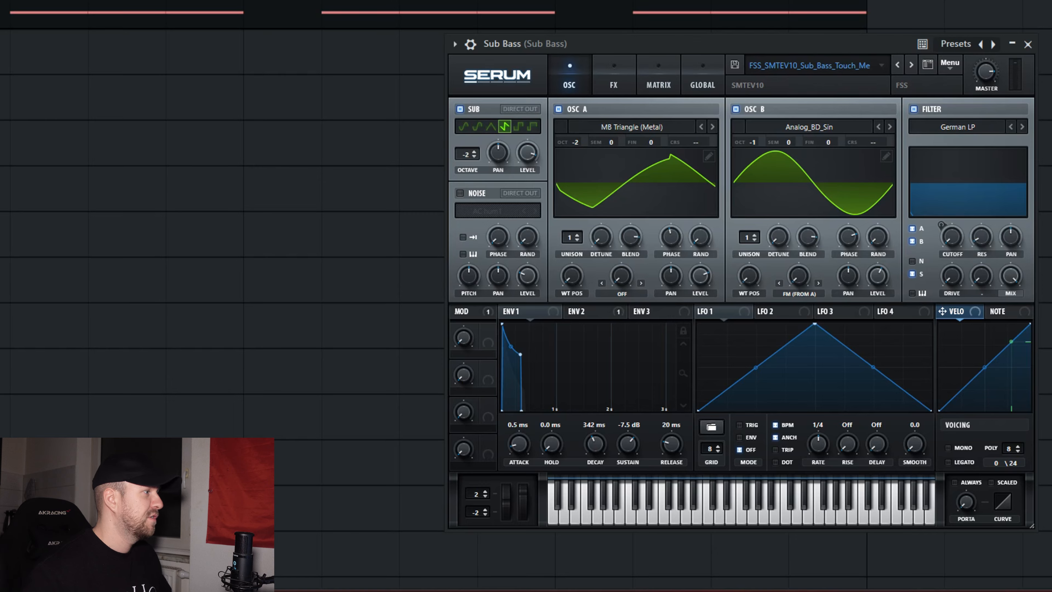
key("space")
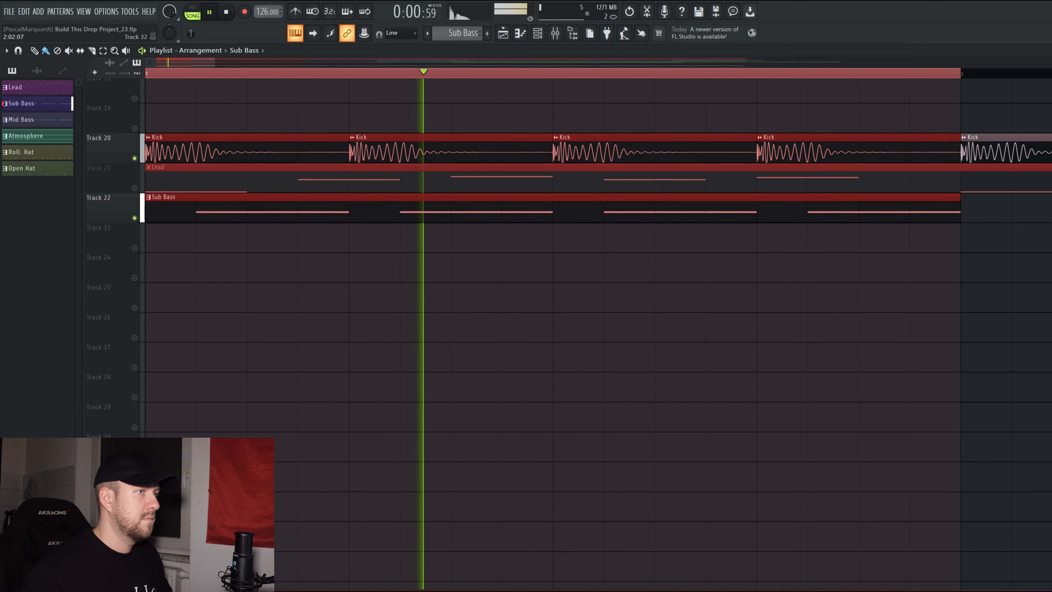
key("space")
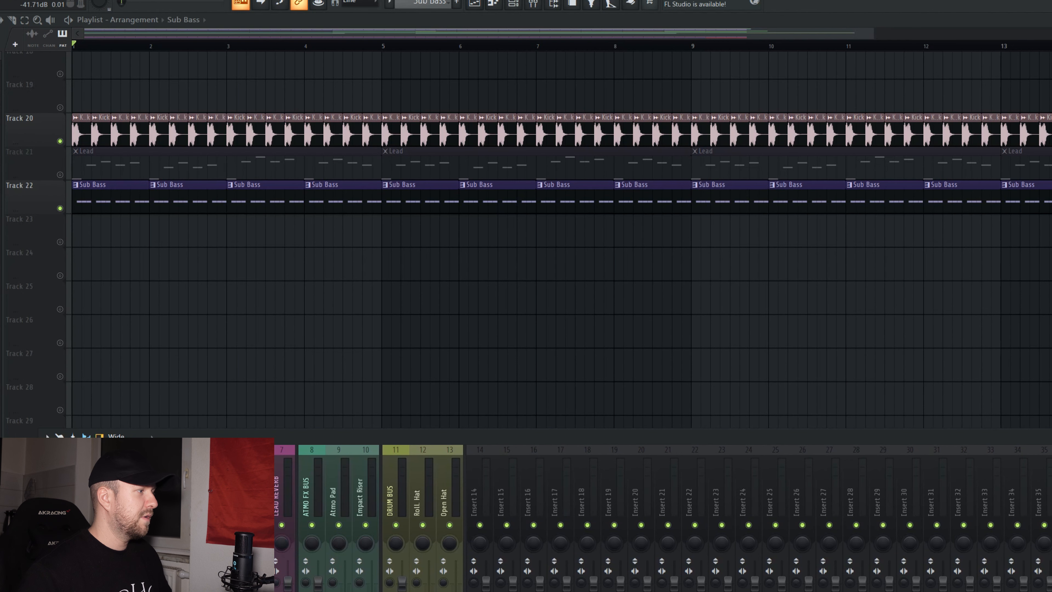
Step: Open the Fruity Love Philter Sidechain on the BASS BUS, examine its volume envelope and close it
left_click_drag(125, 439, 23, 499)
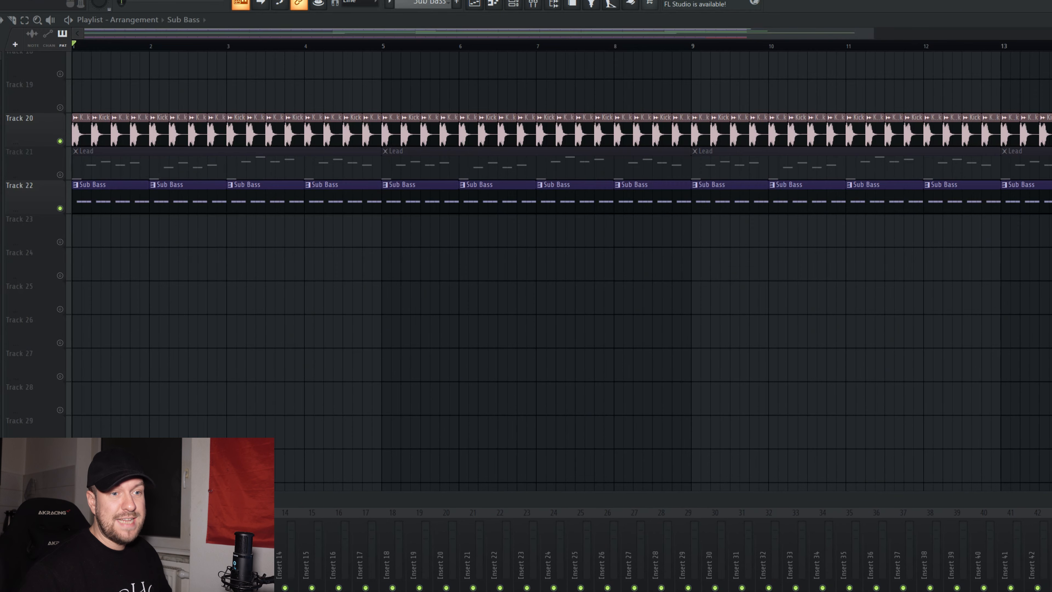
left_click_drag(286, 57, 832, 207)
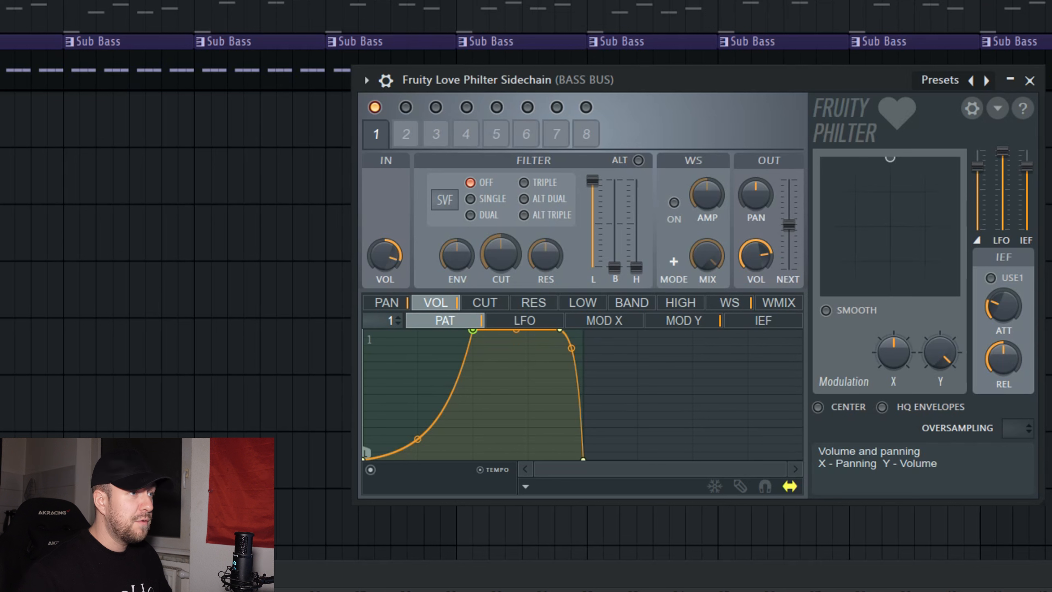
key("F9")
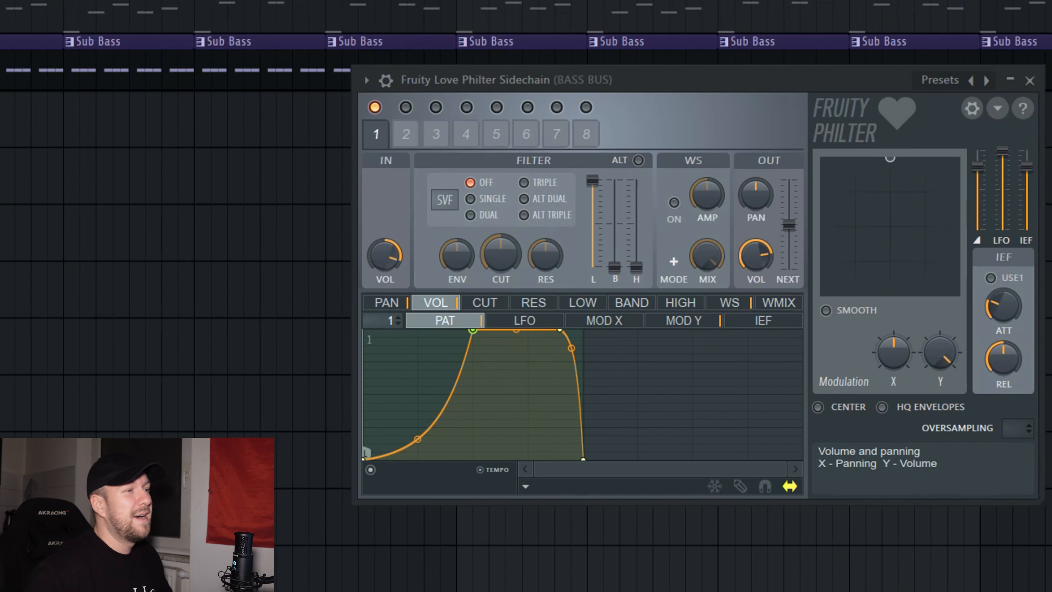
left_click_drag(704, 80, 710, 140)
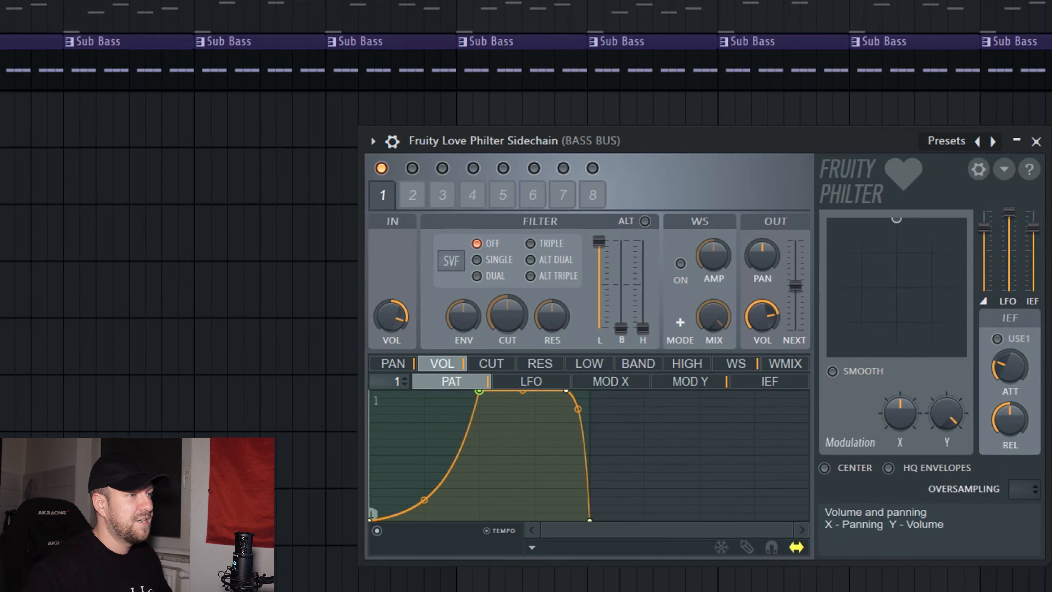
left_click(1036, 142)
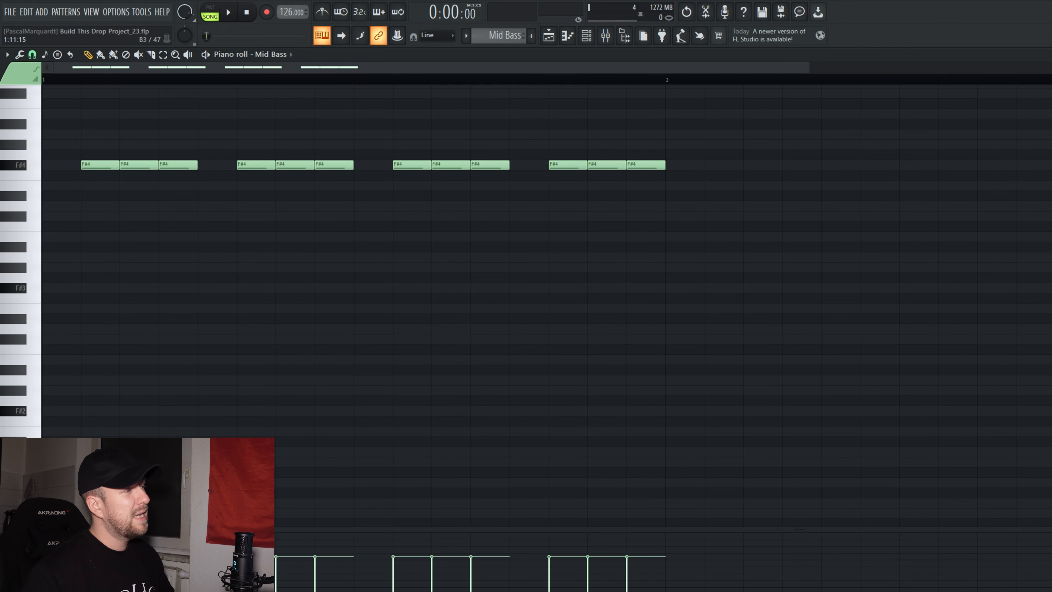
Step: Return to the playlist and play the Mid Bass together with the Kick and Sub Bass
key("F5")
key("space")
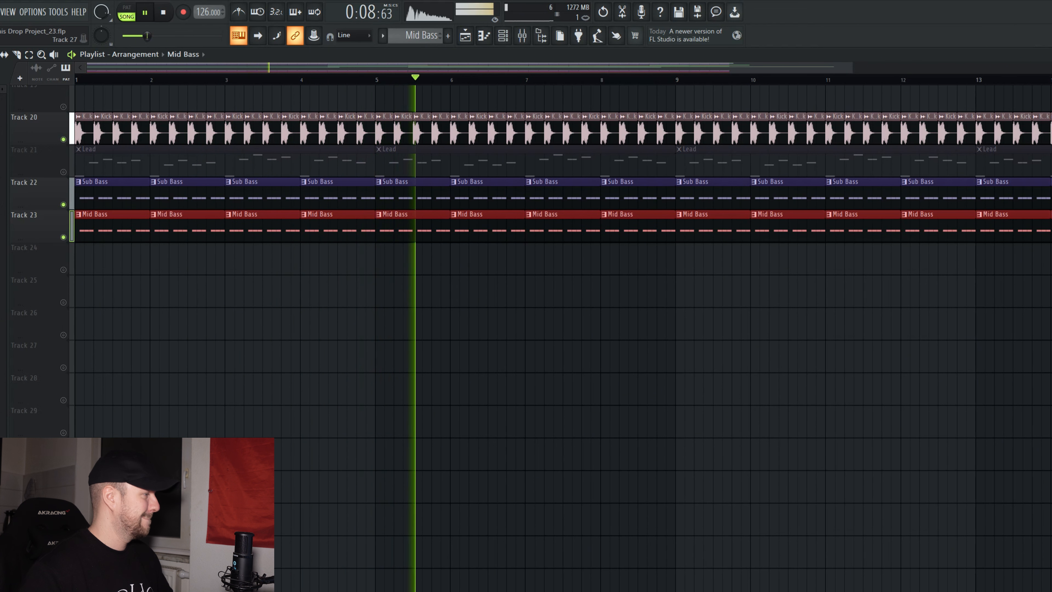
key("space")
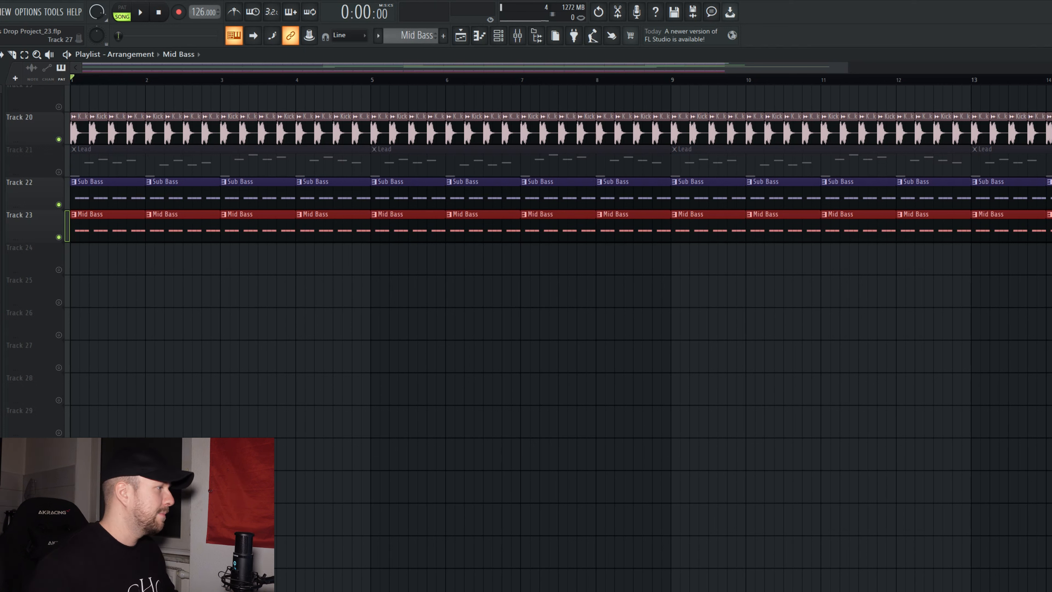
Step: Open the Fruity Parametric EQ 2 on the Mid Bass mixer track, examine its filter curve and close it
key("F9")
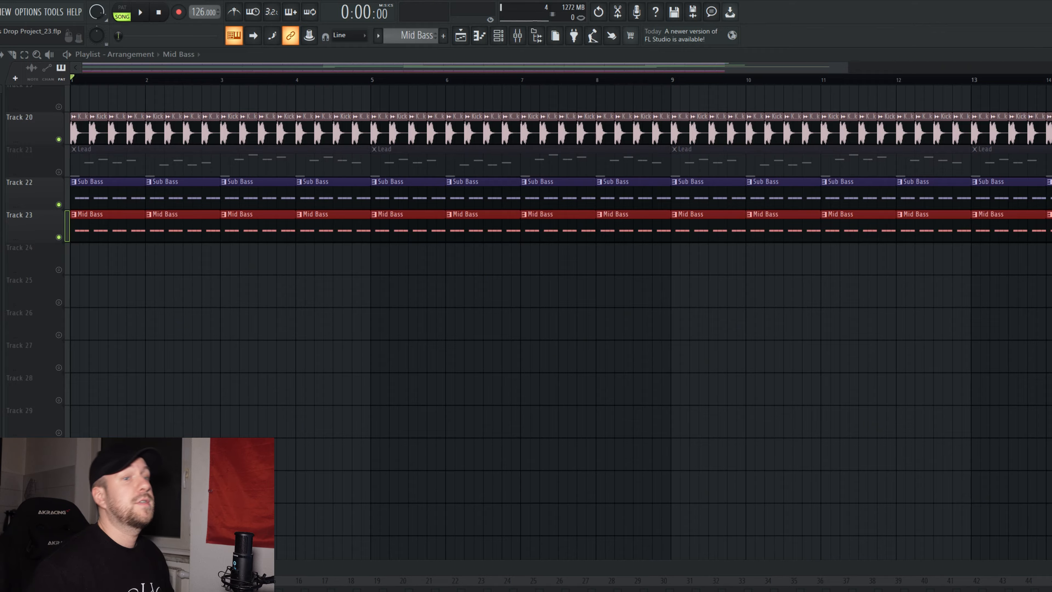
left_click(1049, 588)
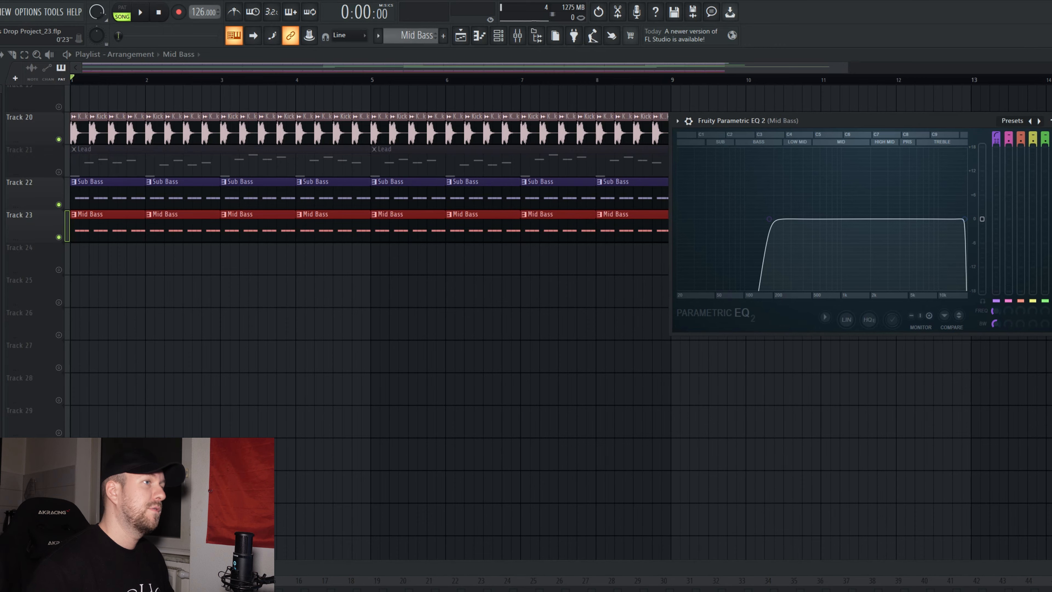
left_click_drag(911, 122, 875, 251)
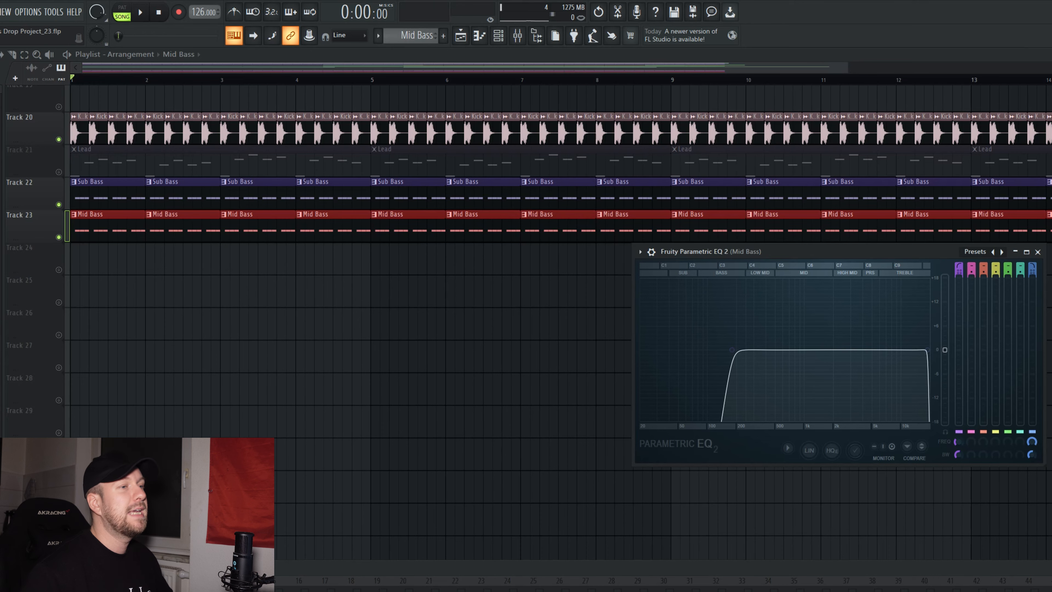
key("Escape")
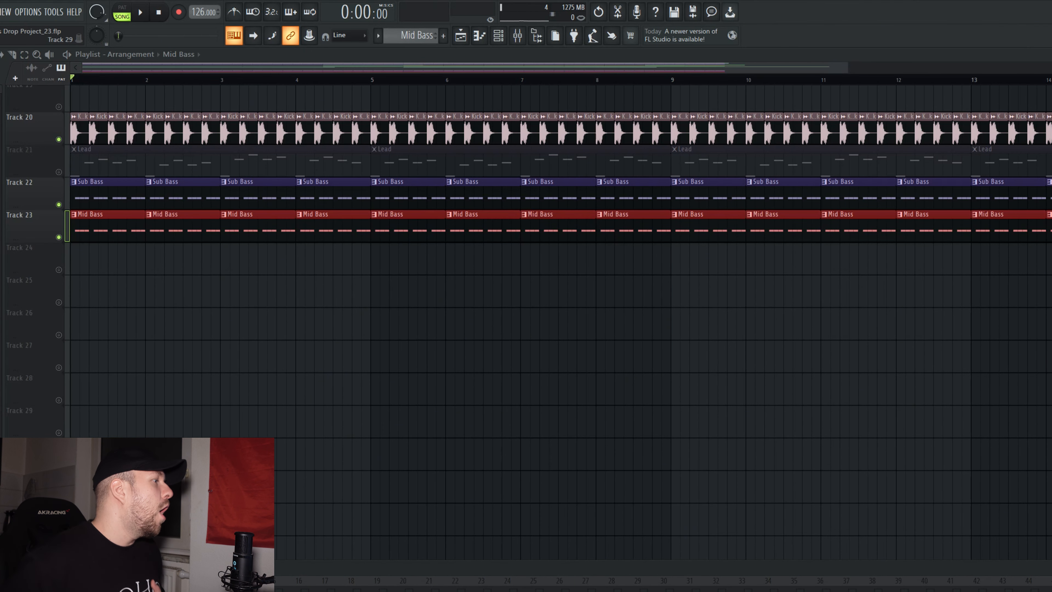
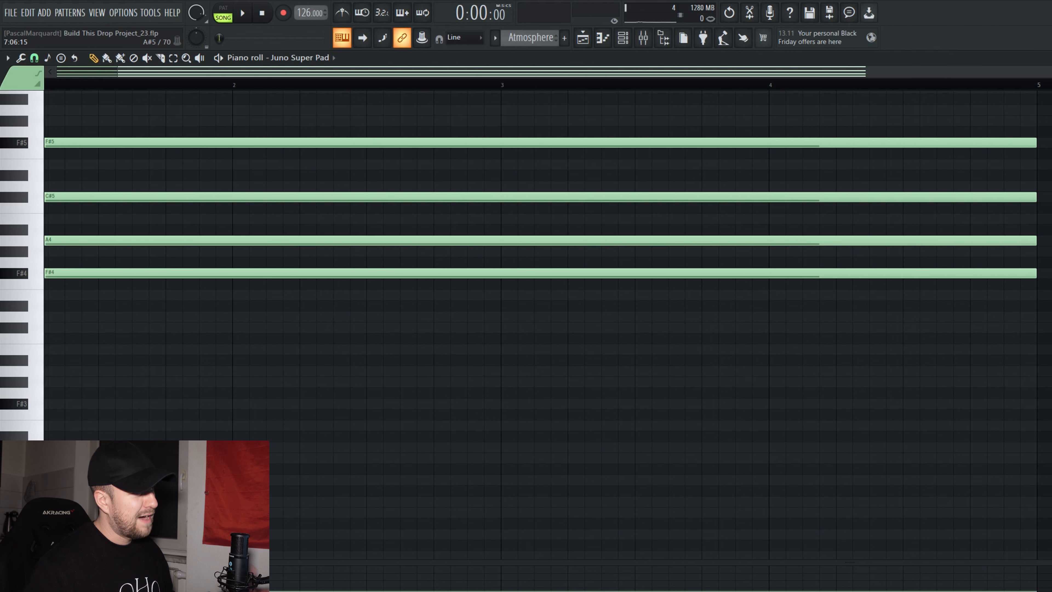
Step: Return to the playlist and play the soloed Atmosphere pattern through its Fruity Parametric EQ 2
key("F7")
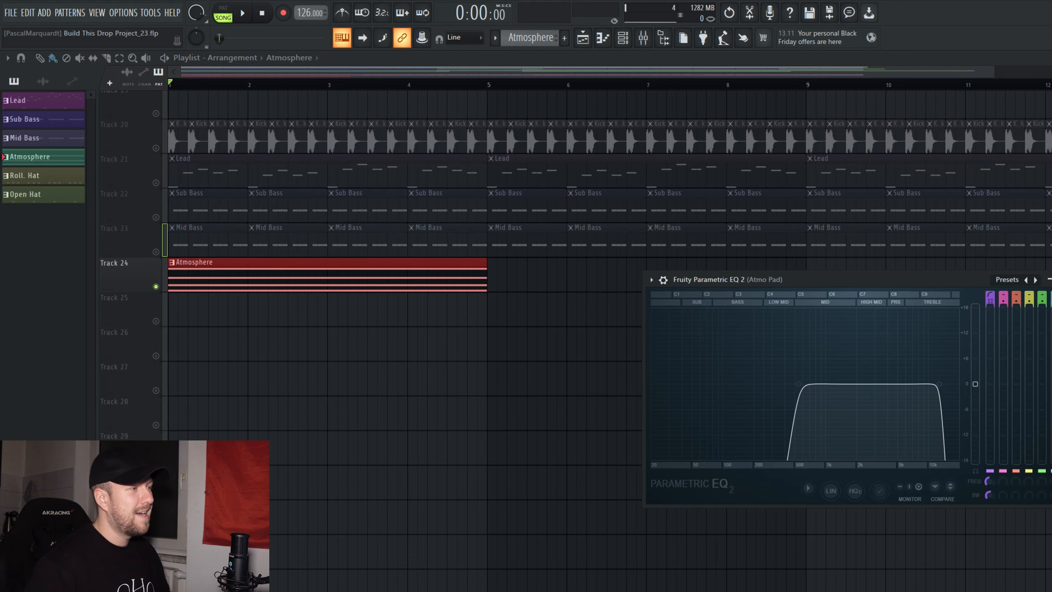
key("space")
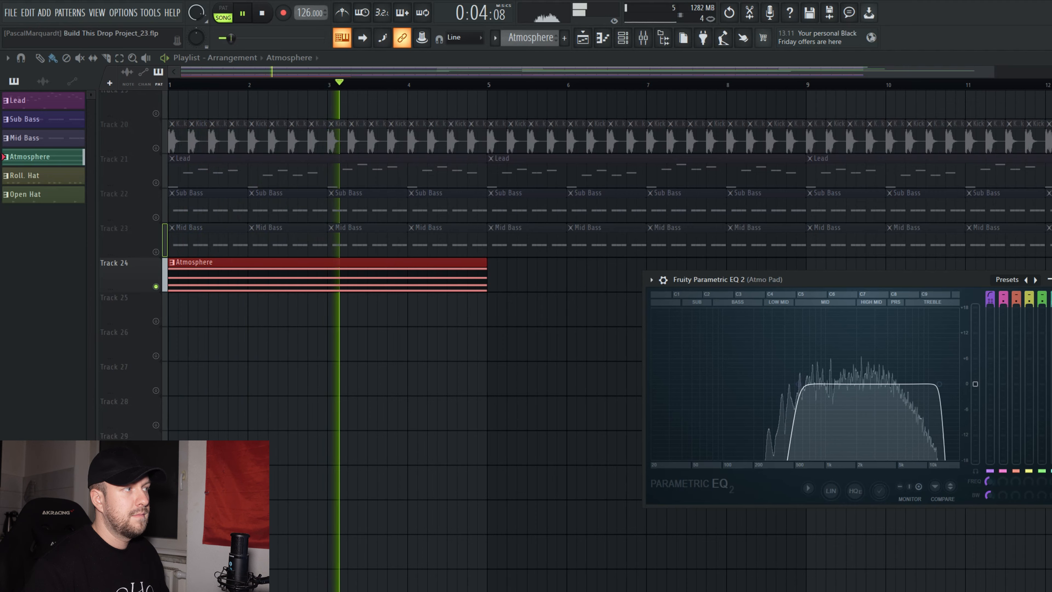
key("space")
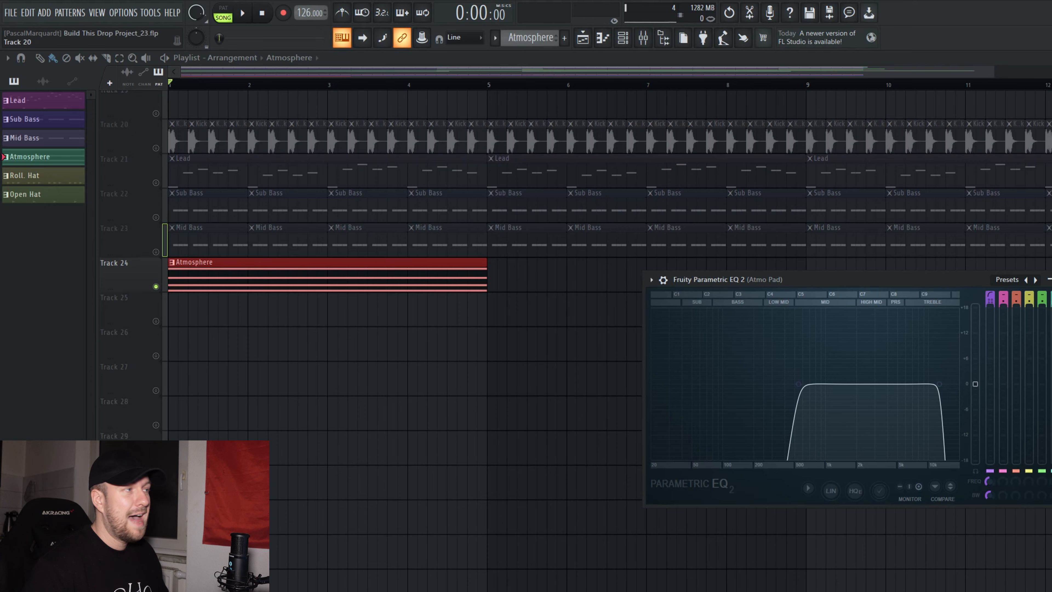
Step: Unsolo all tracks, move the EQ window out of the way and repeat the Atmosphere clip back to back along Track 24 past bar 13
right_click(156, 252)
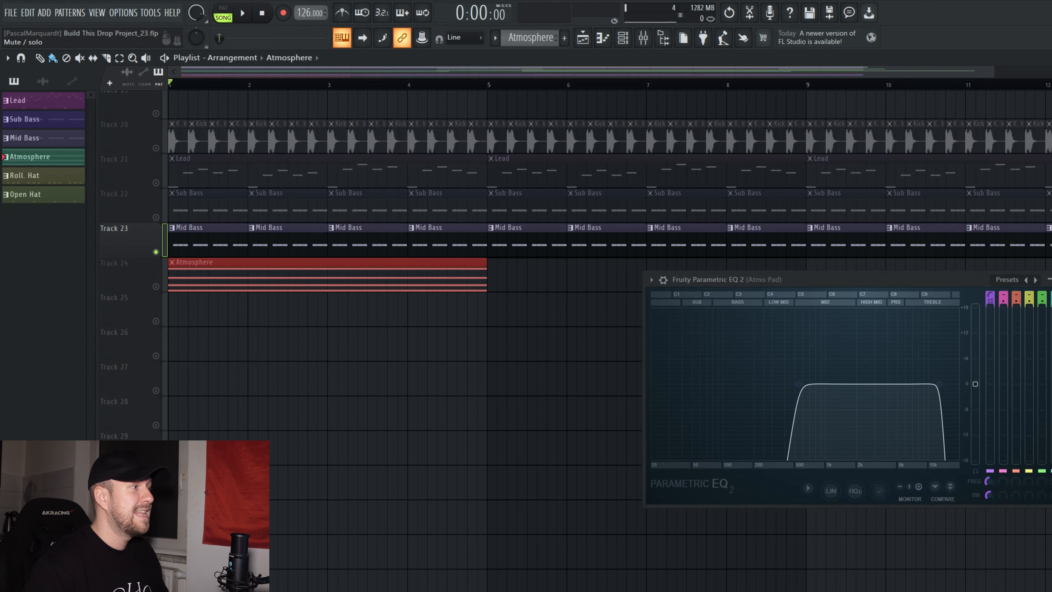
right_click(155, 252)
mouse_move(495, 275)
left_mouse_down()
mouse_move(478, 274)
mouse_move(487, 274)
left_mouse_up()
left_click_drag(770, 280, 772, 347)
key("ctrl+b")
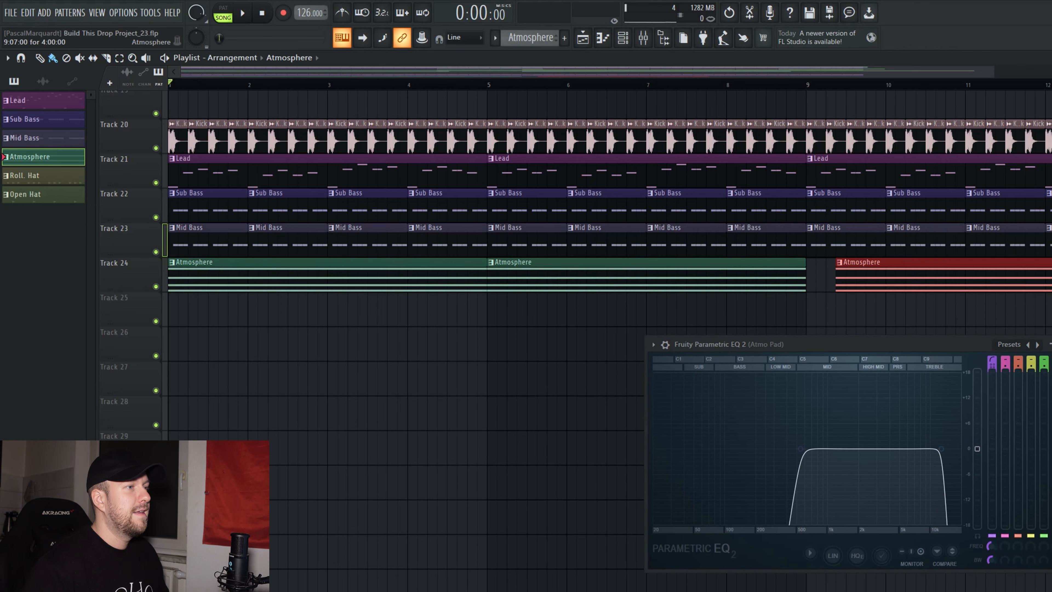
key("ctrl+b")
Step: Play the drop and compare it with and without the Atmosphere layer by muting and unmuting Track 24
key("space")
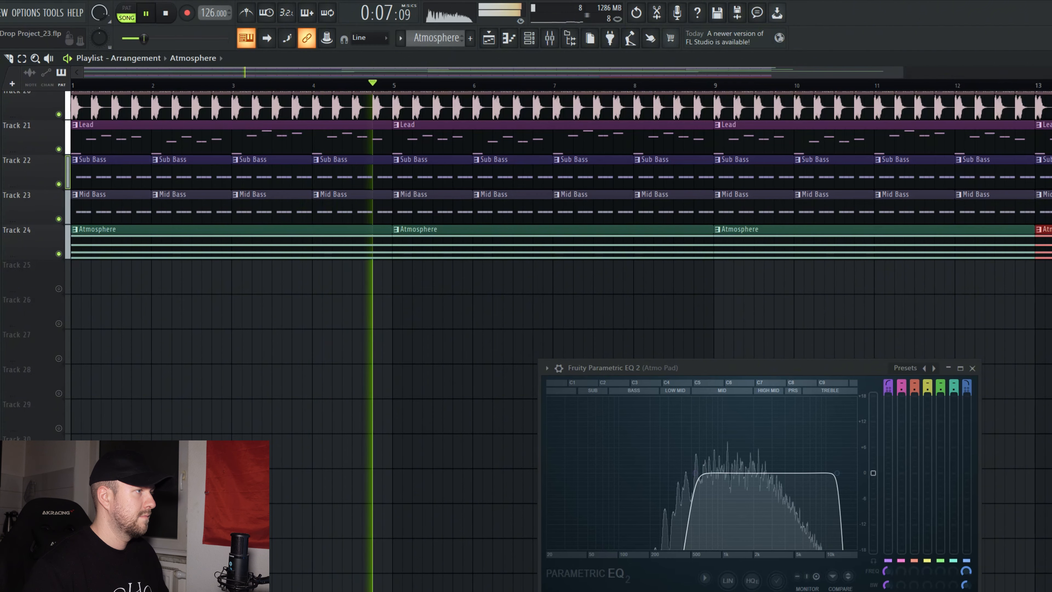
left_click(59, 253)
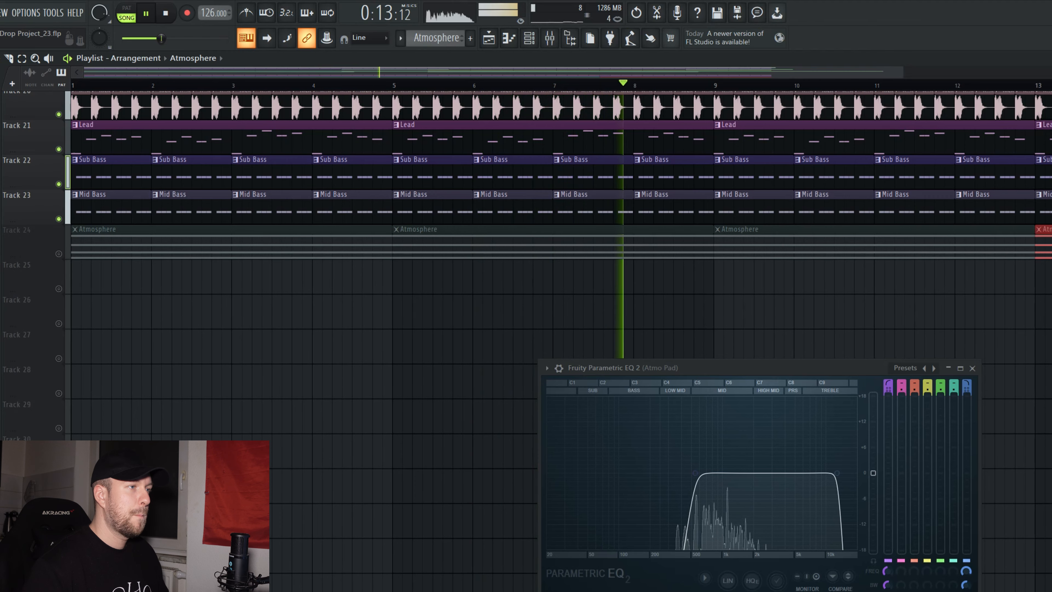
left_click(58, 254)
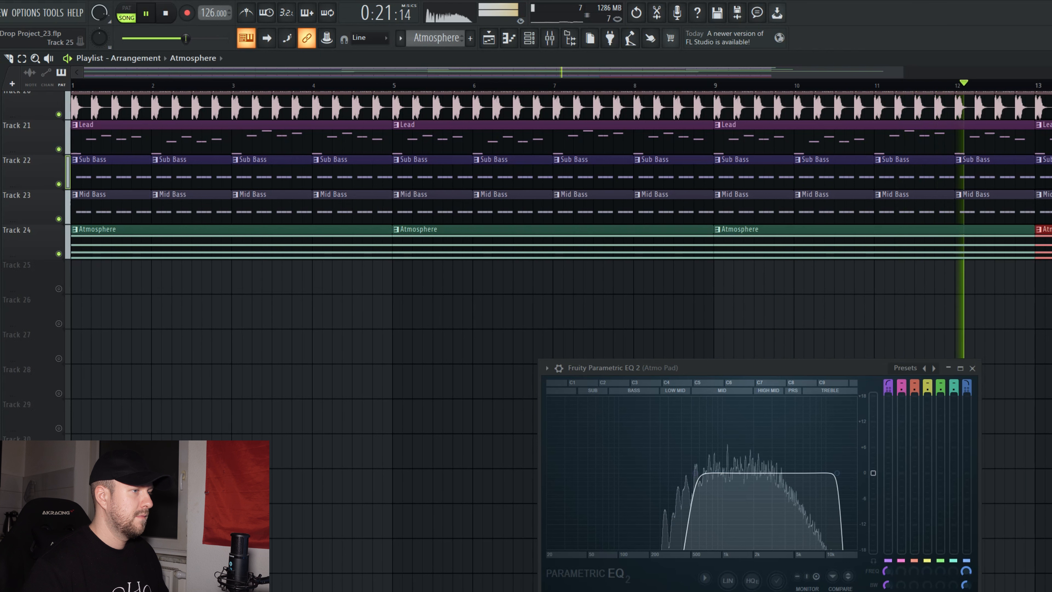
key("space")
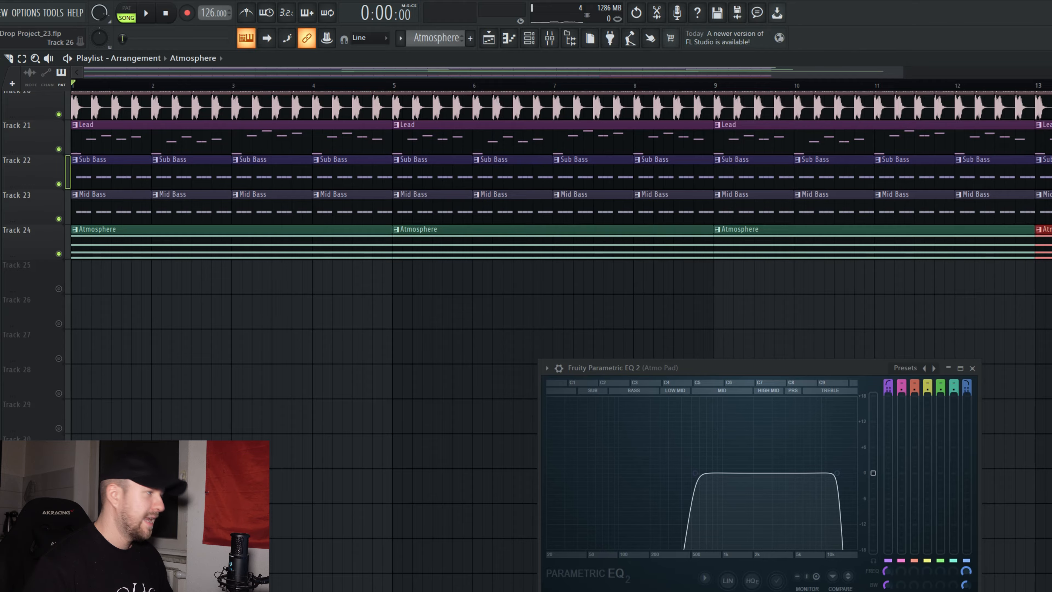
Step: Place the Impact sample at bar 1 on Track 25 and repeat it at bar 9
left_click_drag(2, 290, 75, 278)
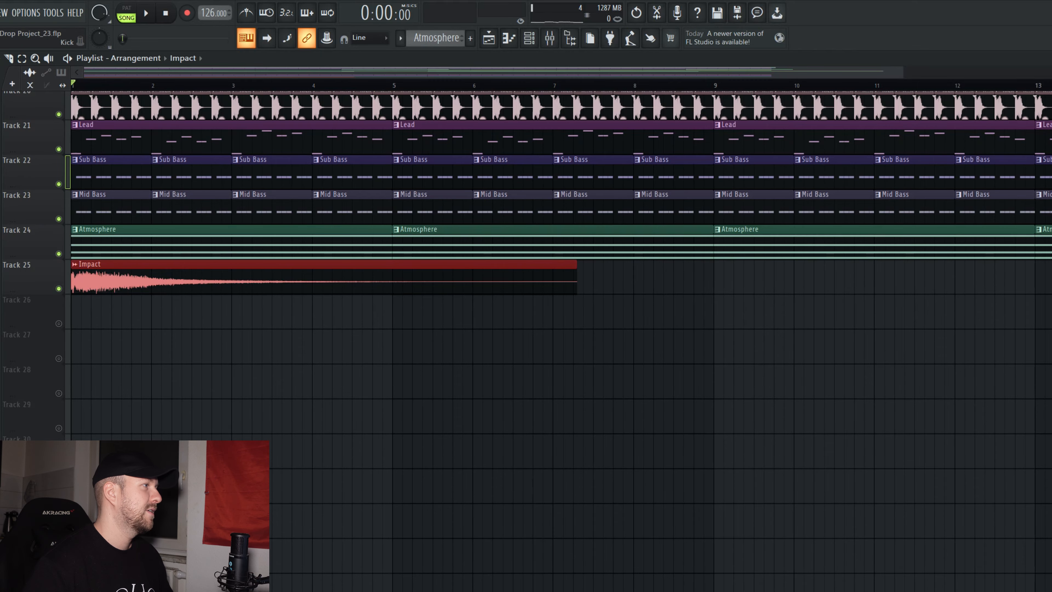
key("ctrl+b")
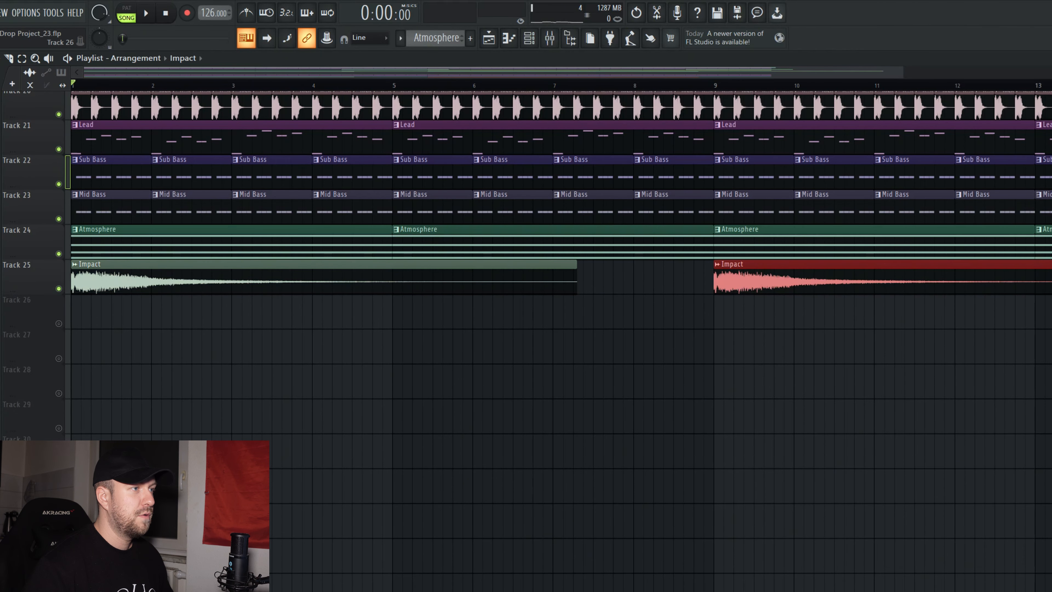
scroll(559, 290, "up", 3)
scroll(559, 290, "down", 3)
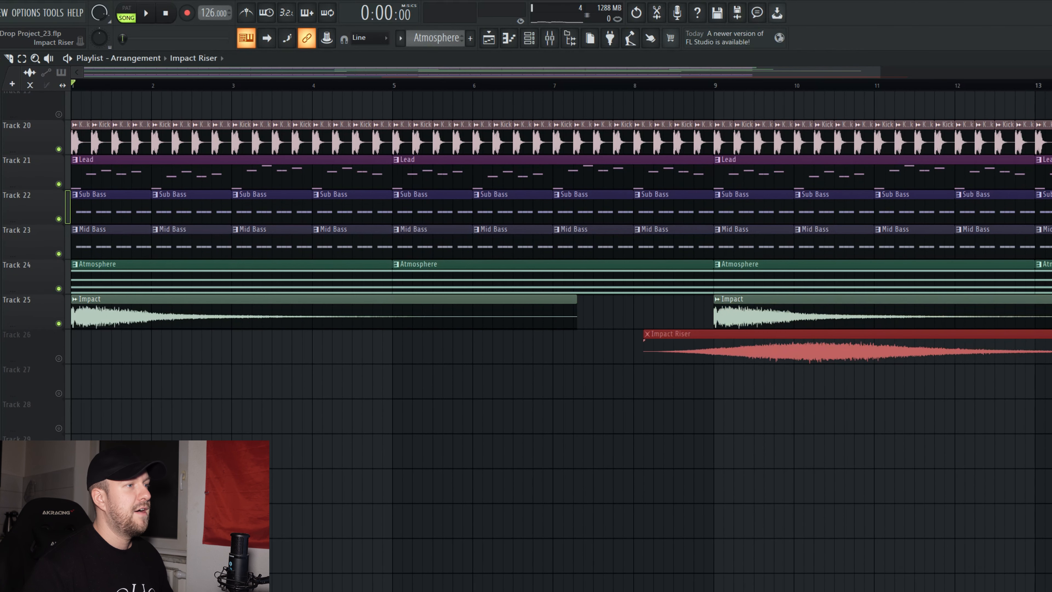
Step: Move the Impact Riser clip to start at bar 7, unmute Track 26 and play the drop with both effects
left_click_drag(648, 348, 558, 348)
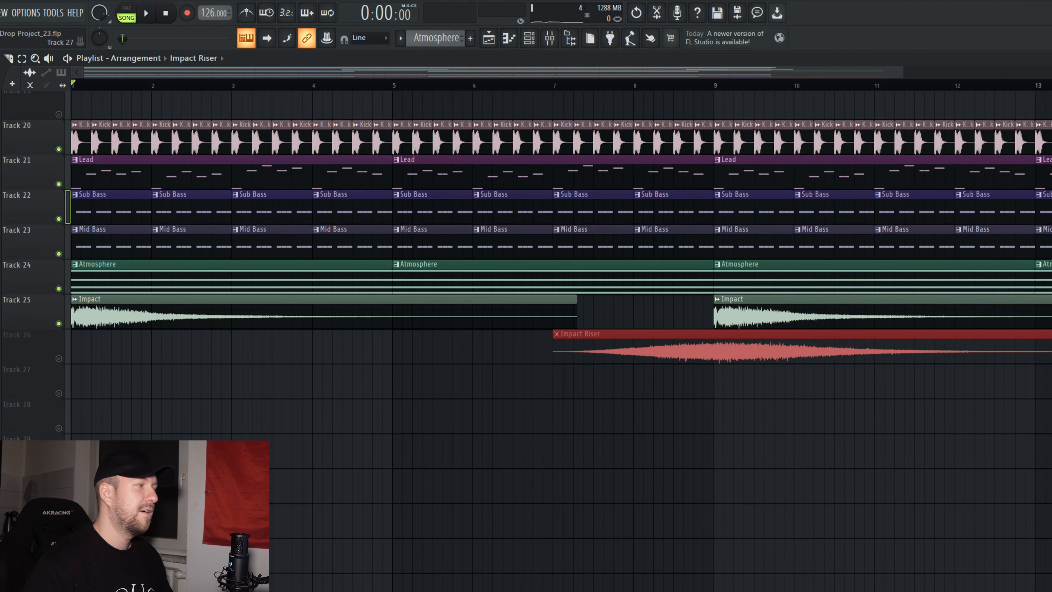
left_click(58, 358)
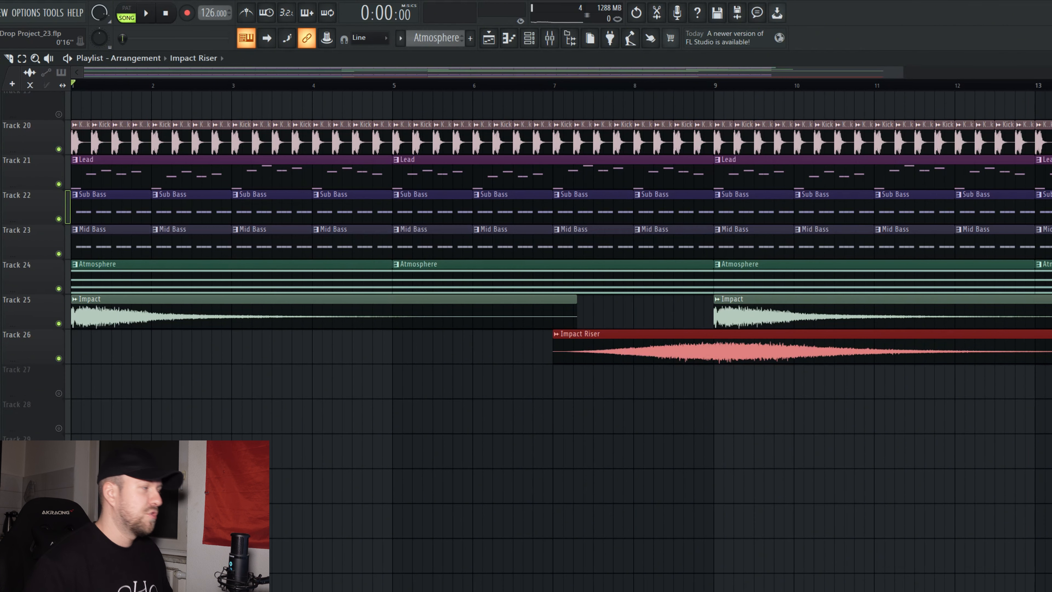
key("space")
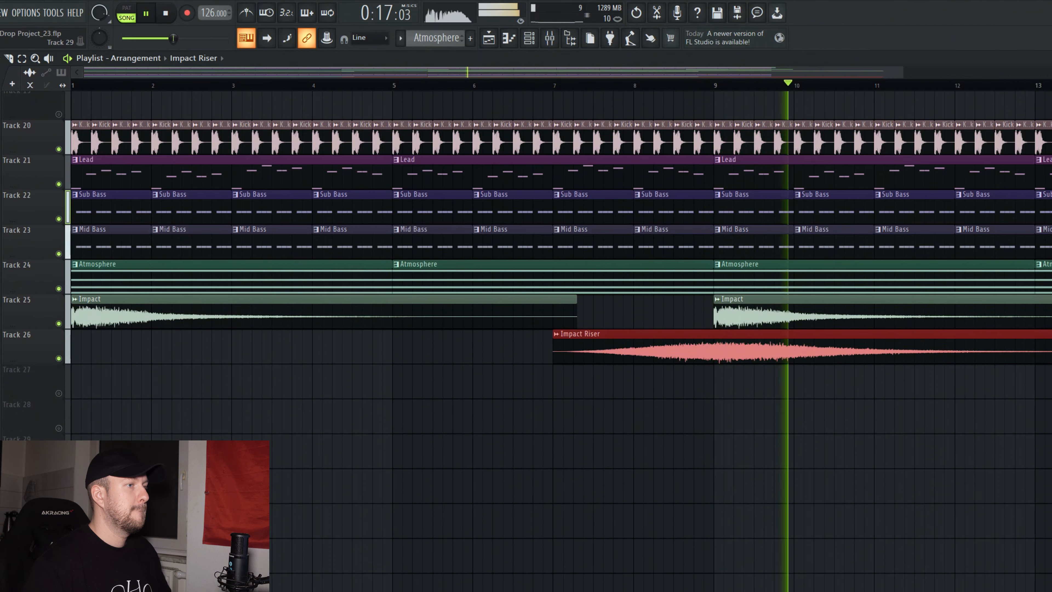
key("space")
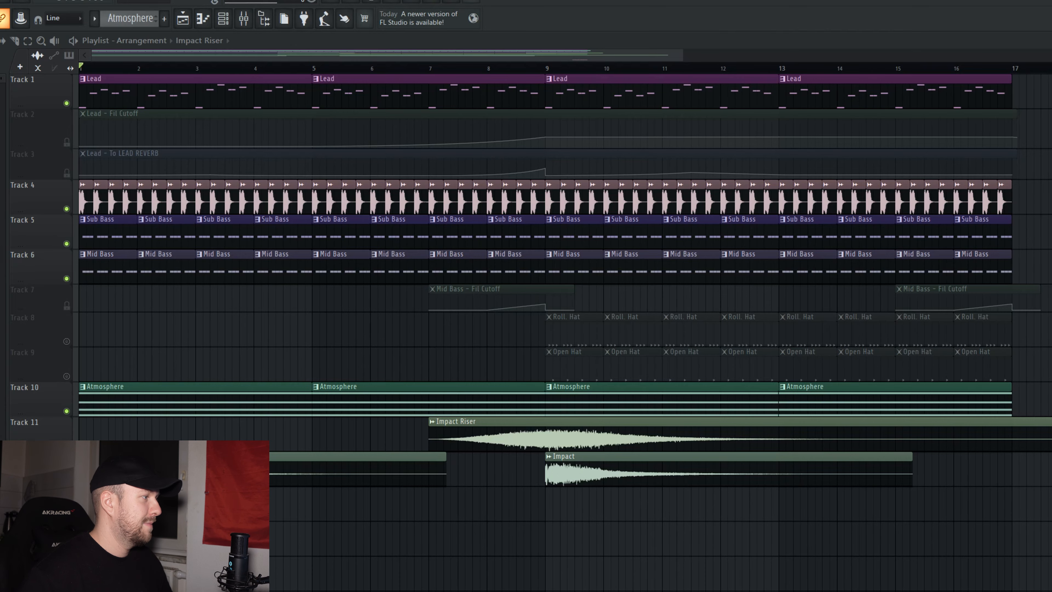
Step: Unmute the Lead and Mid Bass Fil Cutoff automation tracks, enlarging them to inspect the curves, and unmute the Roll. Hat and Open Hat tracks
left_click(66, 142)
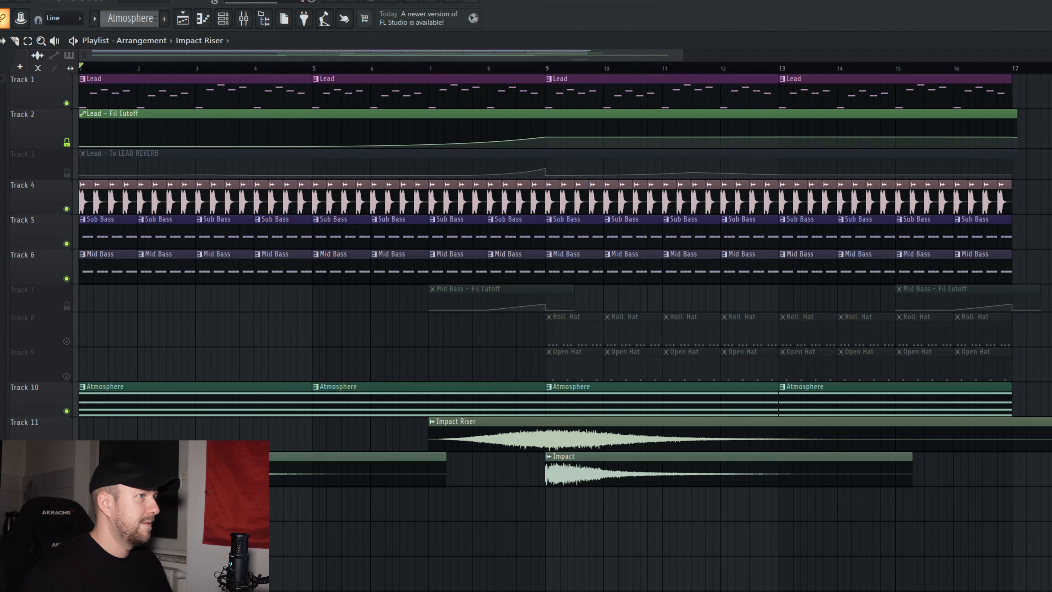
left_click_drag(21, 147, 21, 287)
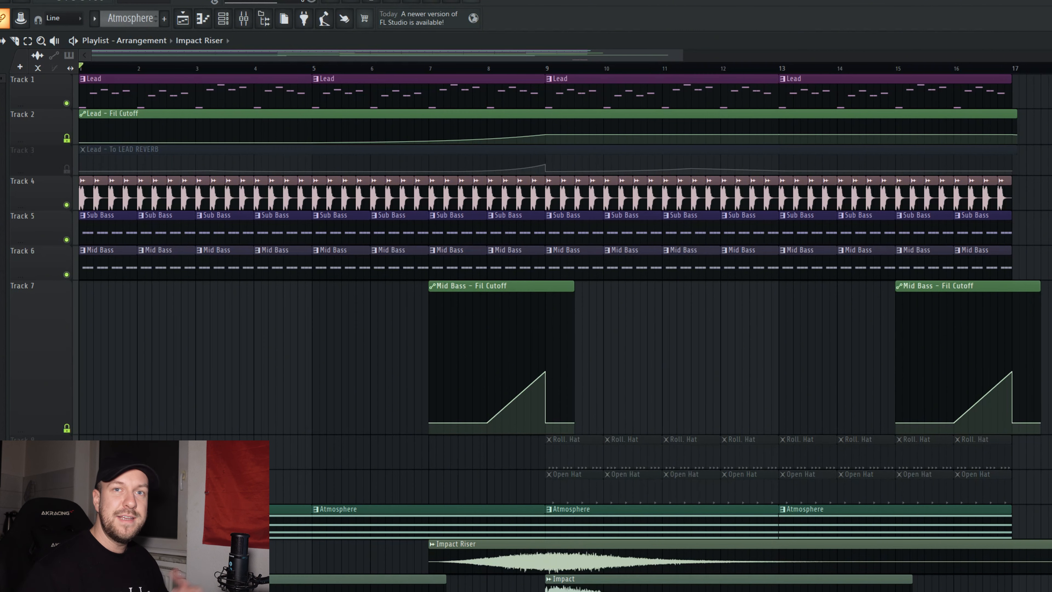
left_click_drag(41, 434, 42, 319)
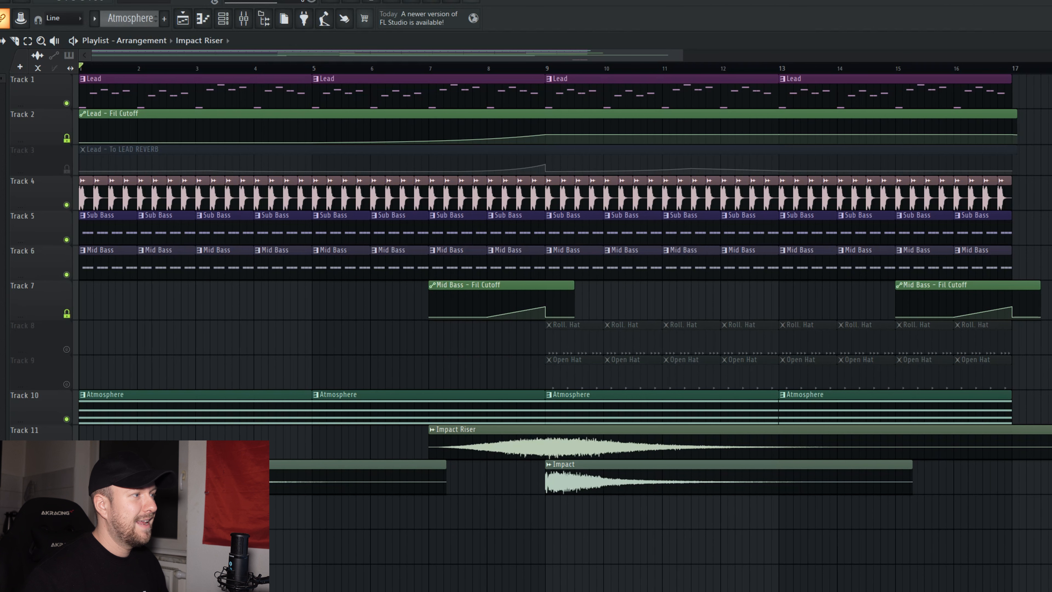
left_click(66, 349)
left_click(67, 384)
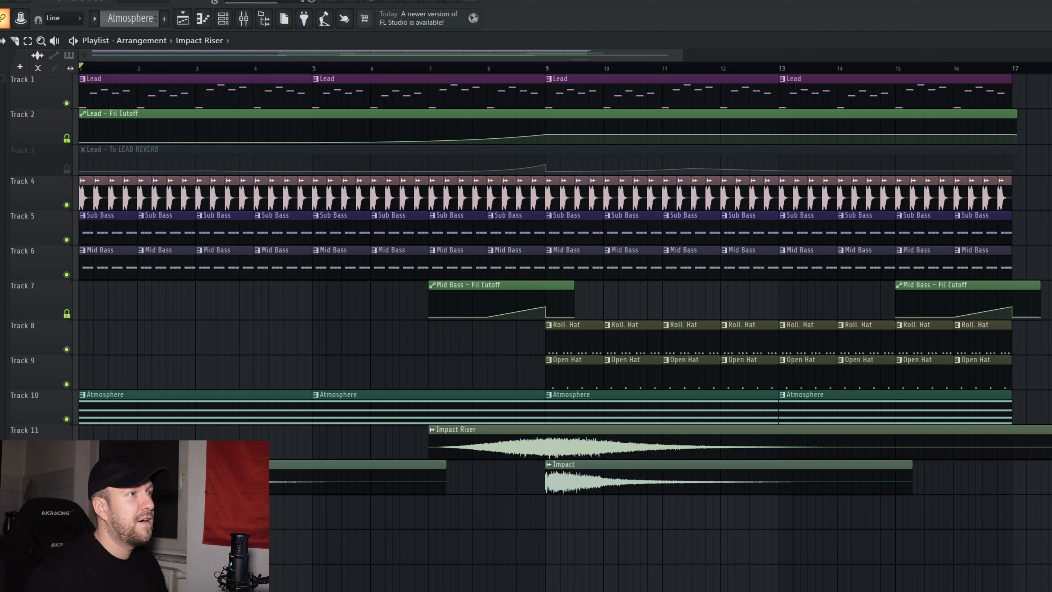
Step: Play the drop from bar 1 with all layers and automation enabled
left_click_drag(537, 68, 967, 69)
key("ctrl+d")
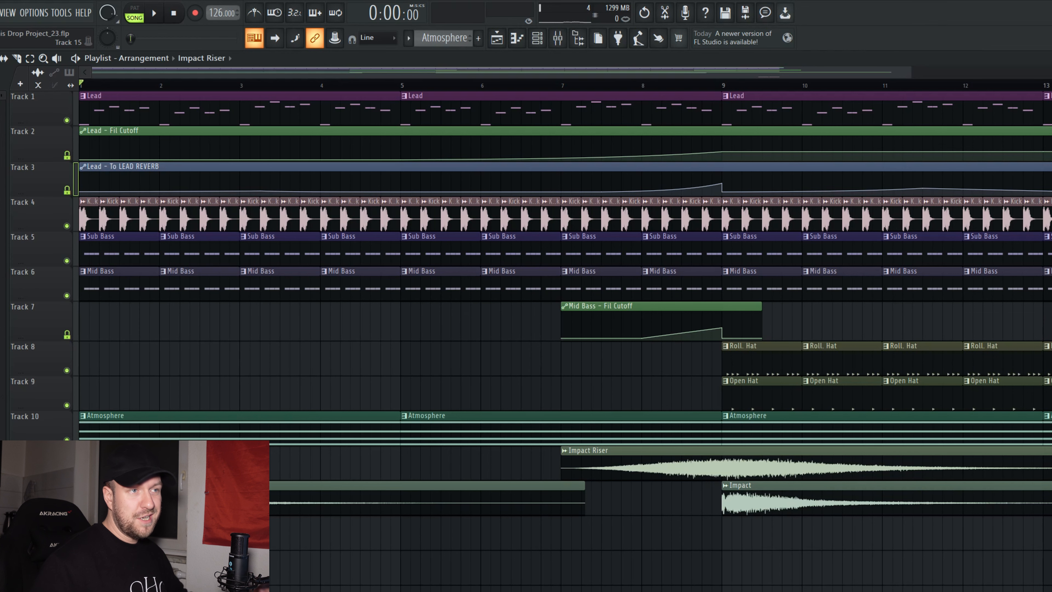
key("space")
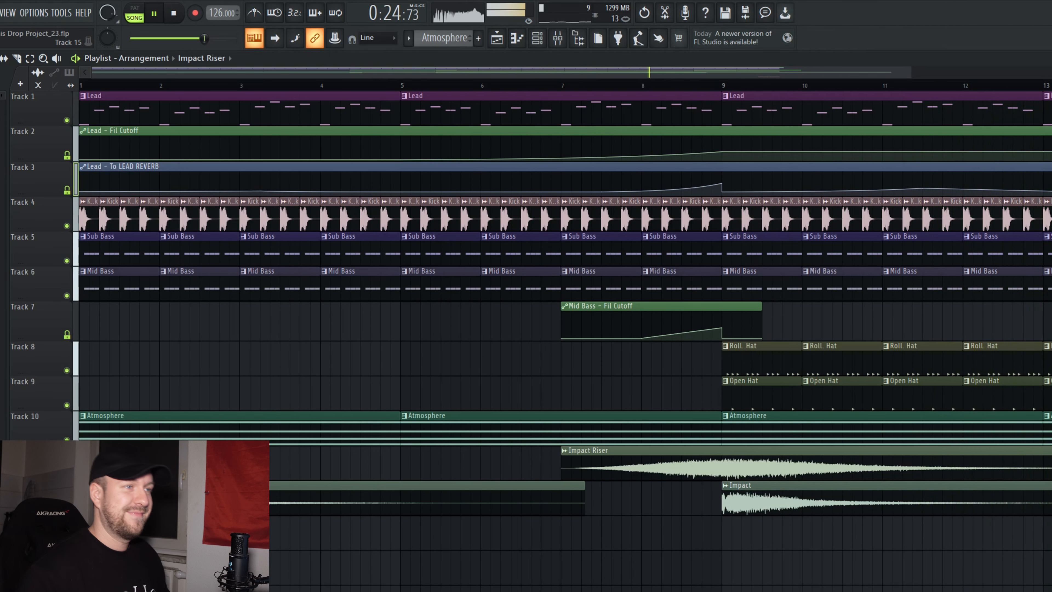
key("space")
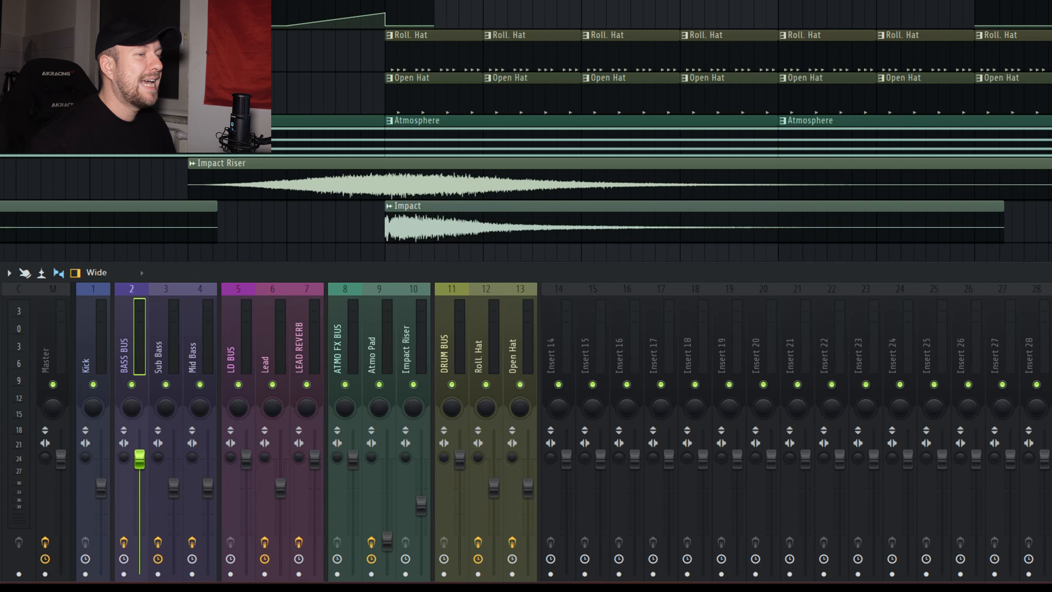
Step: Align the mixer window below the playlist and play the drop while watching the mixer levels
left_click_drag(828, 272, 222, 271)
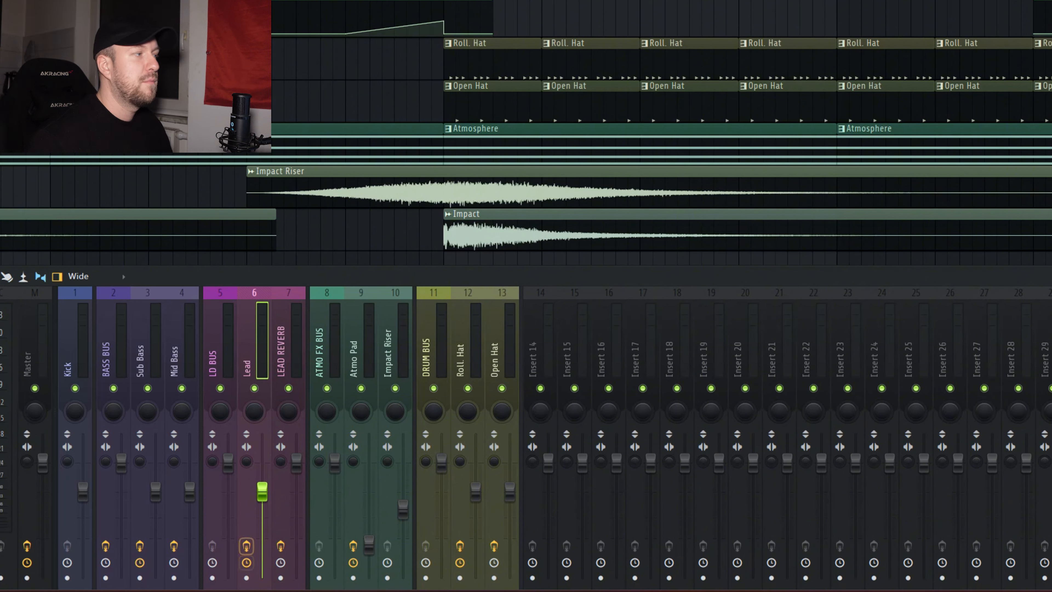
key("space")
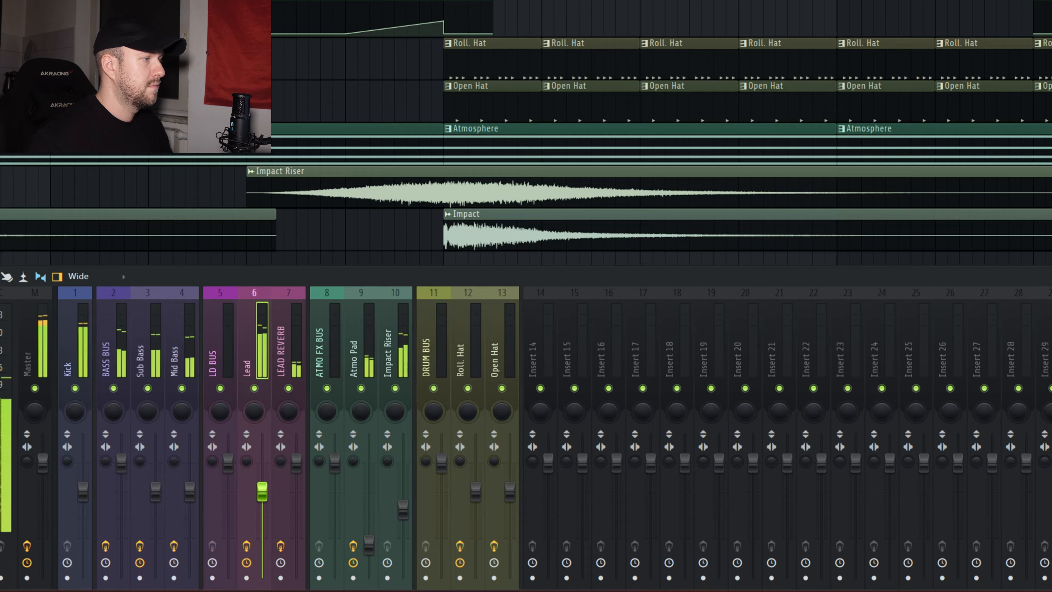